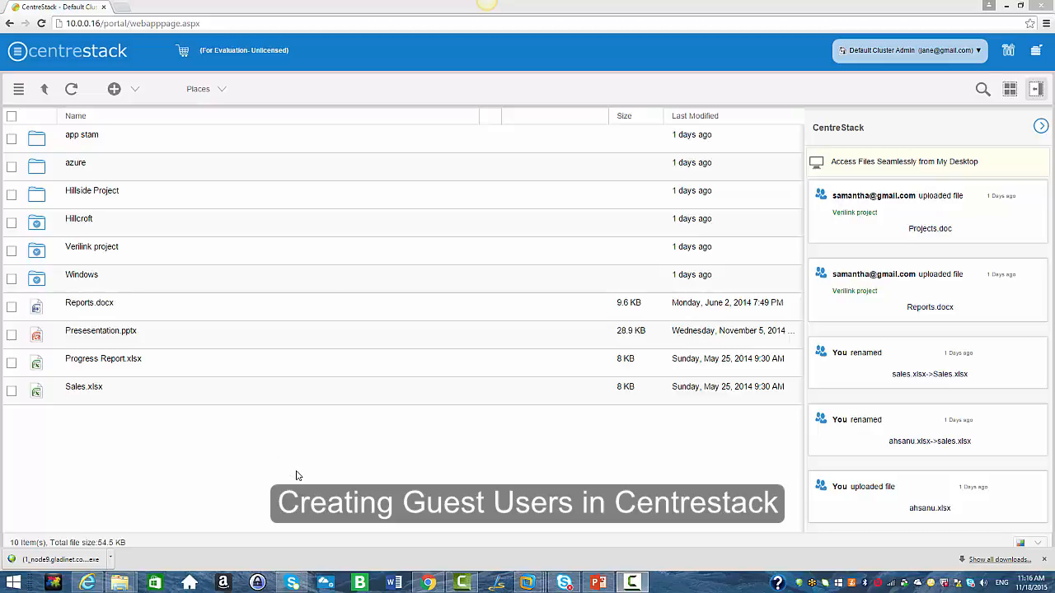
Open the management console's Guest User Manager under User Manager.
{"action": "left_click", "coordinate": [931, 51]}
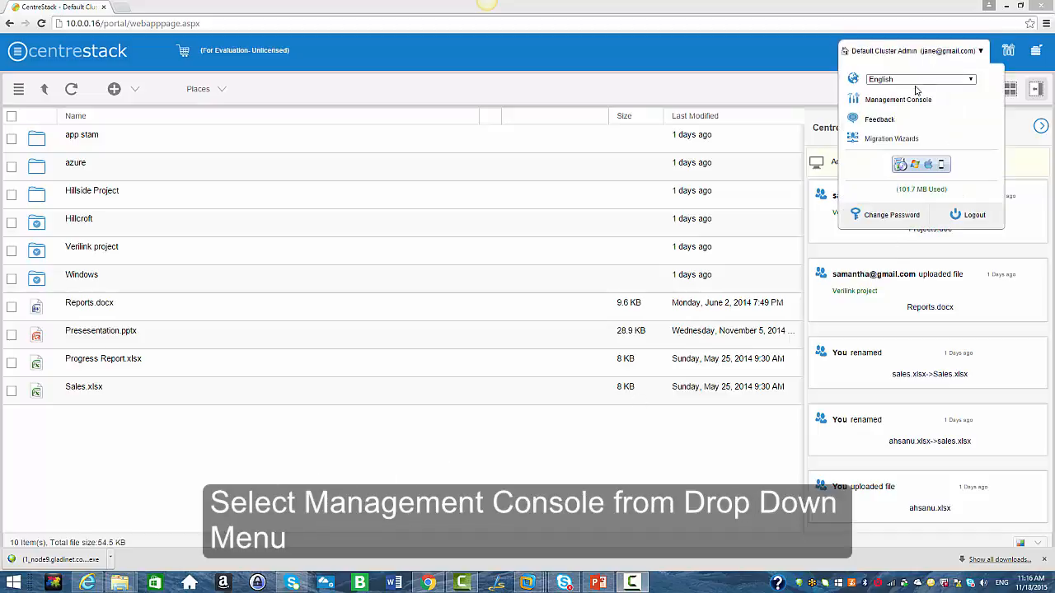
{"action": "left_click", "coordinate": [905, 102]}
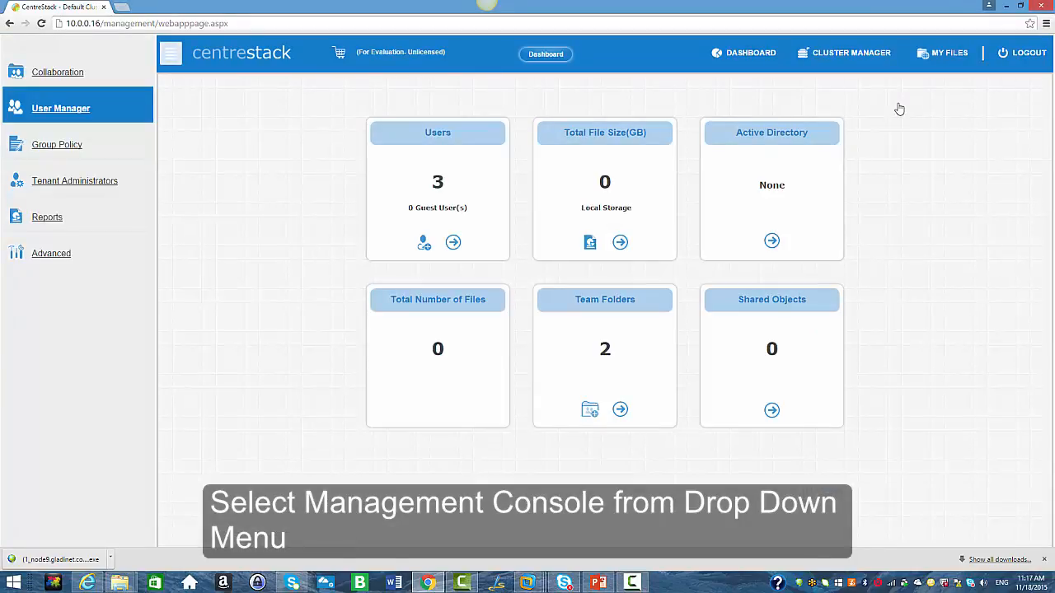
{"action": "left_click", "coordinate": [57, 111]}
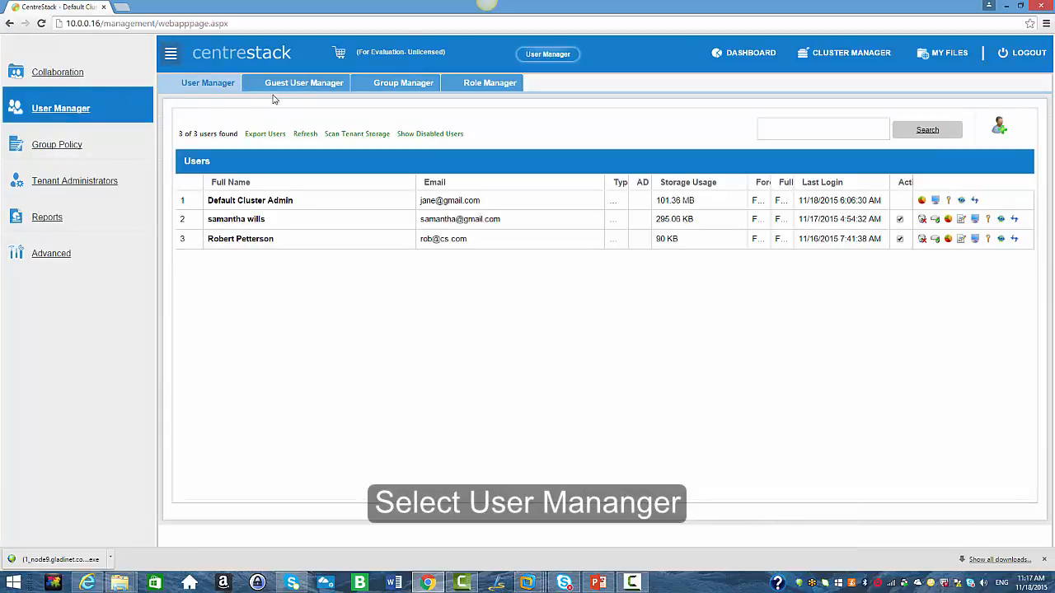
{"action": "left_click", "coordinate": [296, 86]}
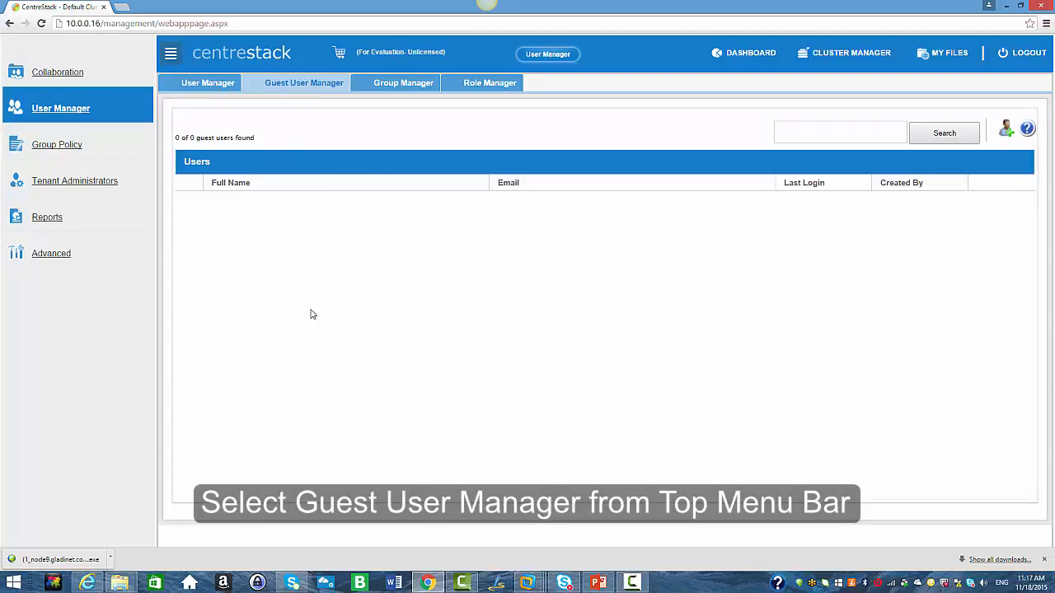
Create a new guest user with the guest's first name, last name and e-mail address, keeping the welcome e-mail option.
{"action": "left_click", "coordinate": [1006, 131]}
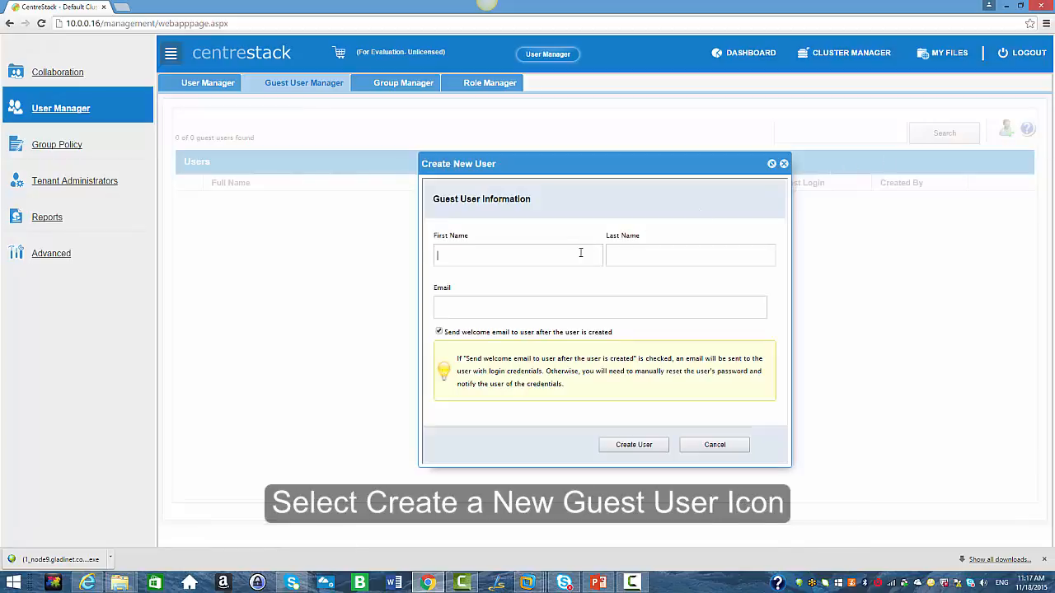
{"action": "type", "text": "amy"}
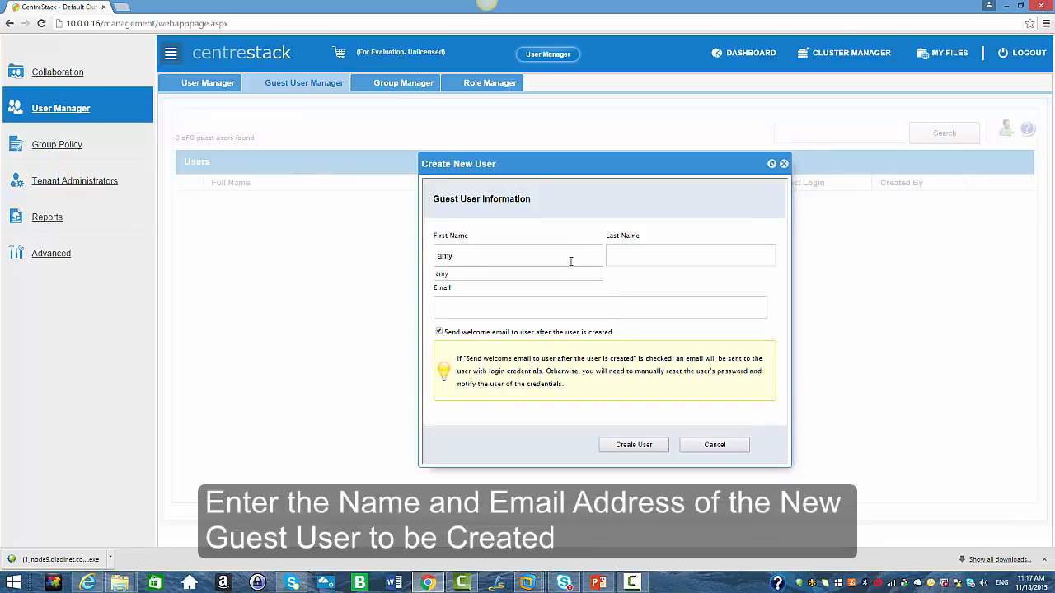
{"action": "left_click", "coordinate": [630, 258]}
{"action": "type", "text": "sm"}
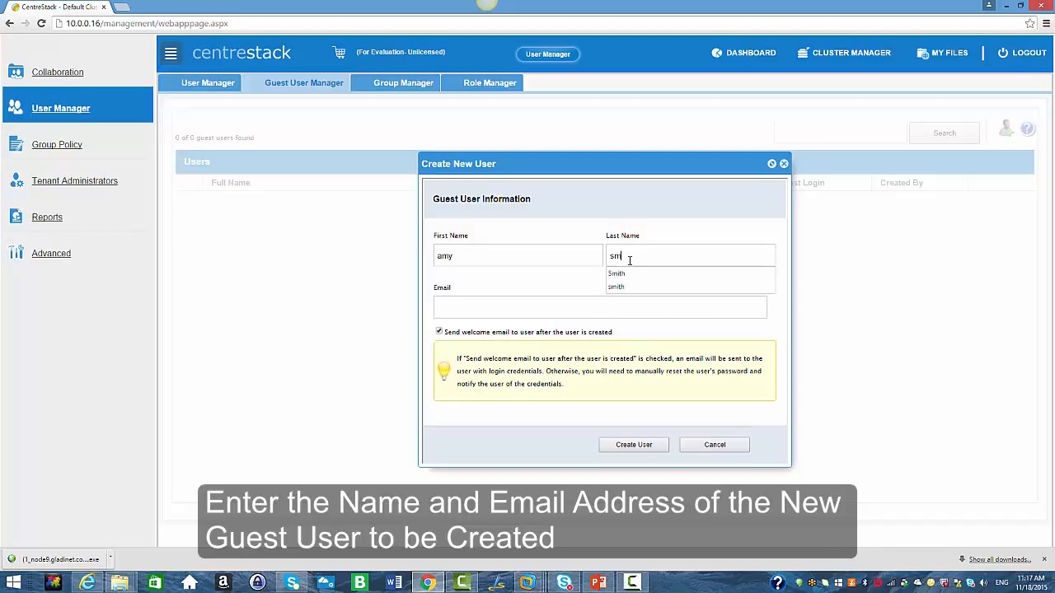
{"action": "left_click", "coordinate": [585, 305]}
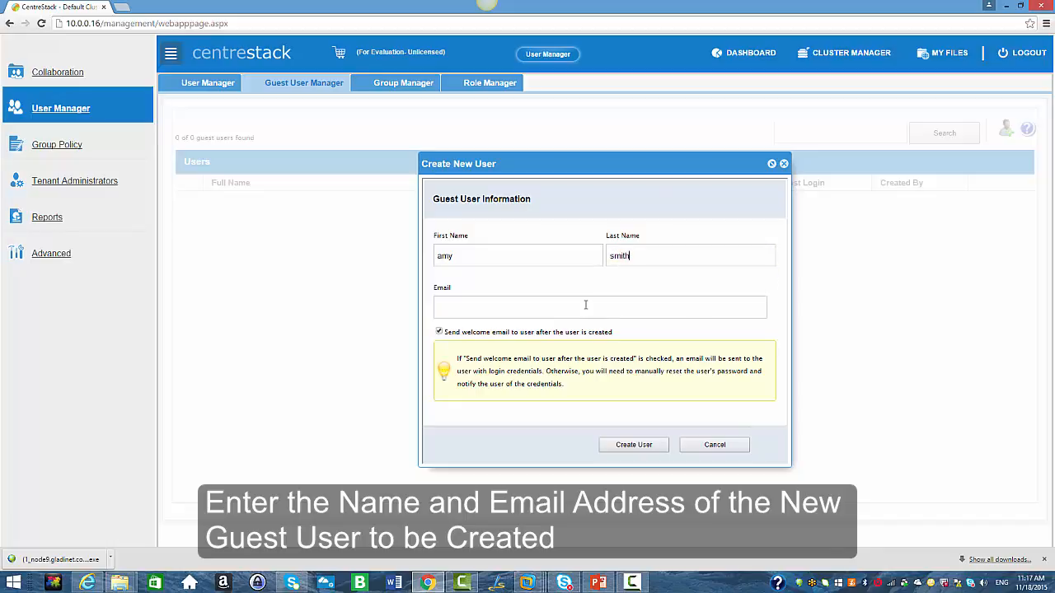
{"action": "type", "text": "am"}
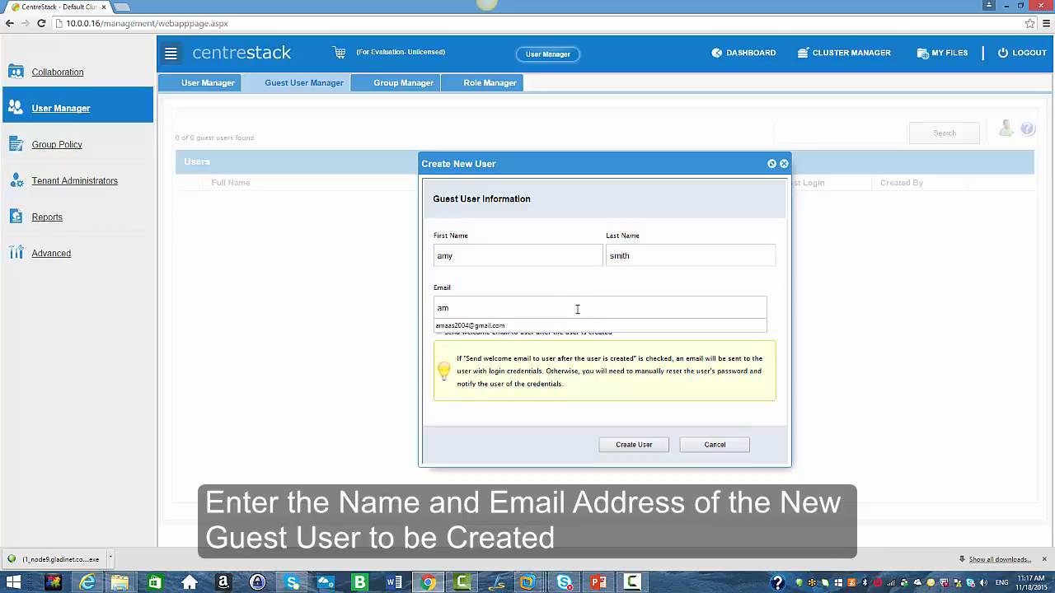
{"action": "left_click", "coordinate": [530, 327]}
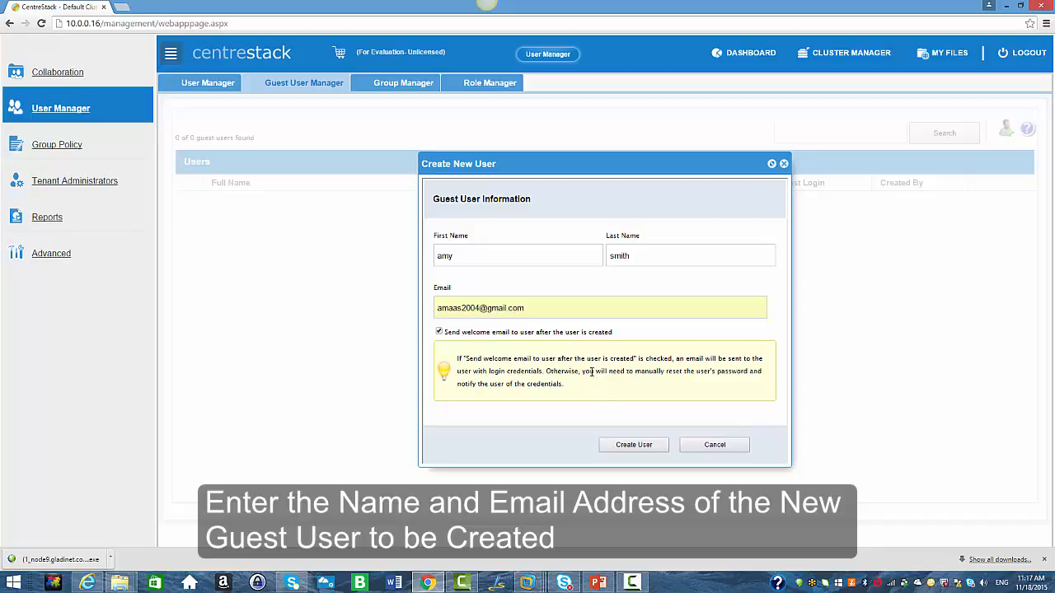
{"action": "left_click", "coordinate": [632, 445]}
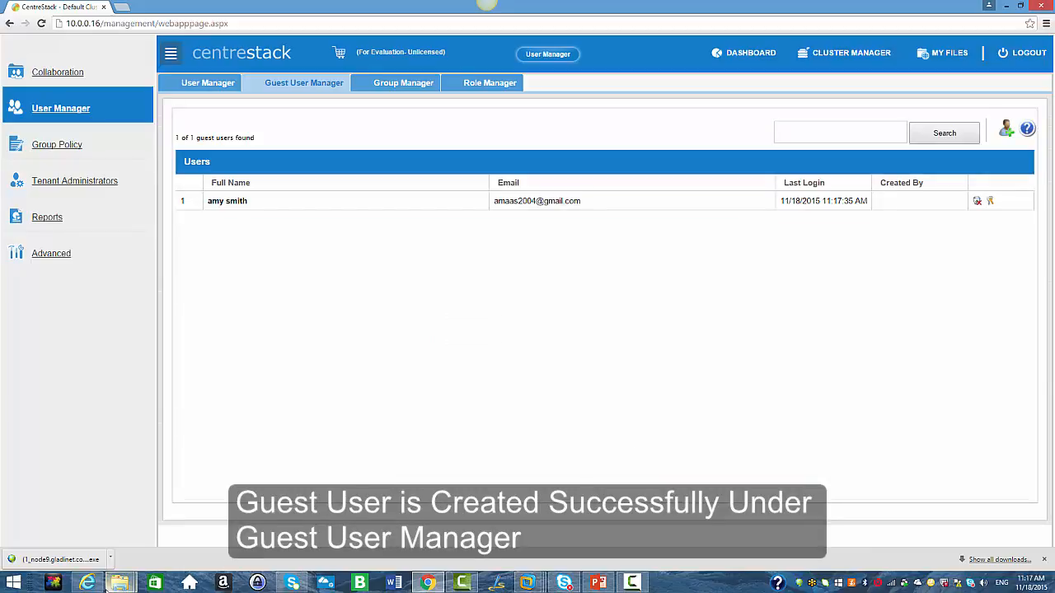
Switch to the other browser and open the Welcome to CentreStack! e-mail in the guest's Gmail inbox.
{"action": "left_click", "coordinate": [87, 582]}
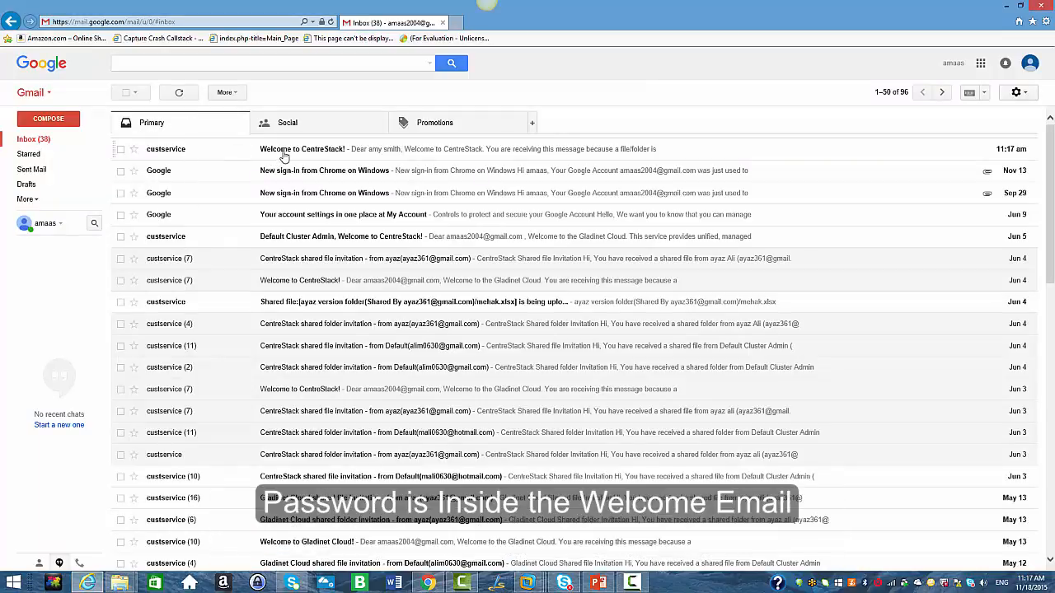
{"action": "left_click", "coordinate": [284, 151]}
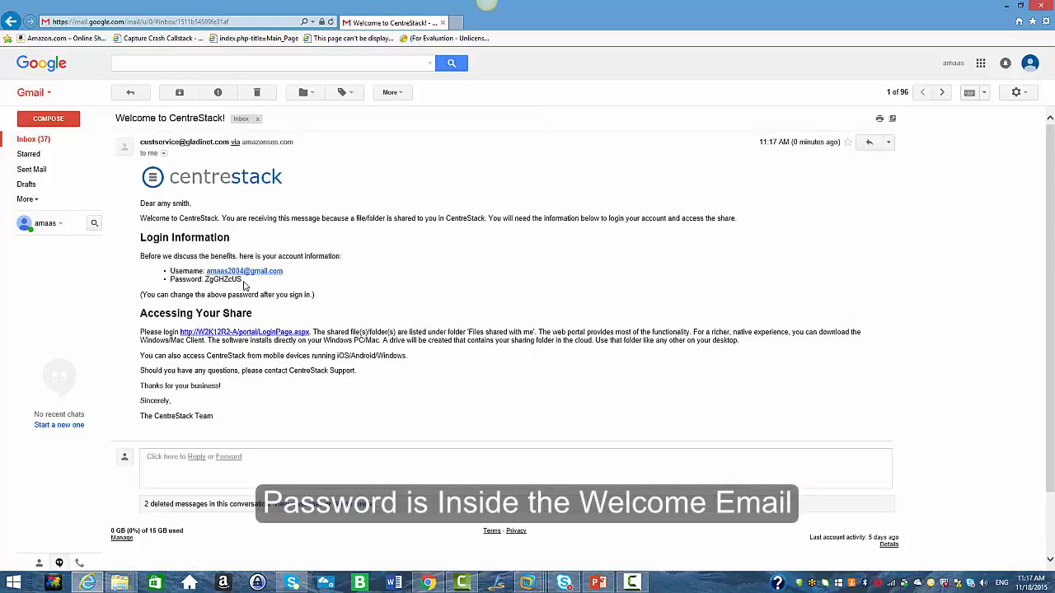
Copy the guest account's password from the welcome e-mail.
{"action": "left_click_drag", "start_coordinate": [237, 281], "coordinate": [208, 281]}
{"action": "left_click", "coordinate": [205, 281]}
{"action": "right_click", "coordinate": [212, 284]}
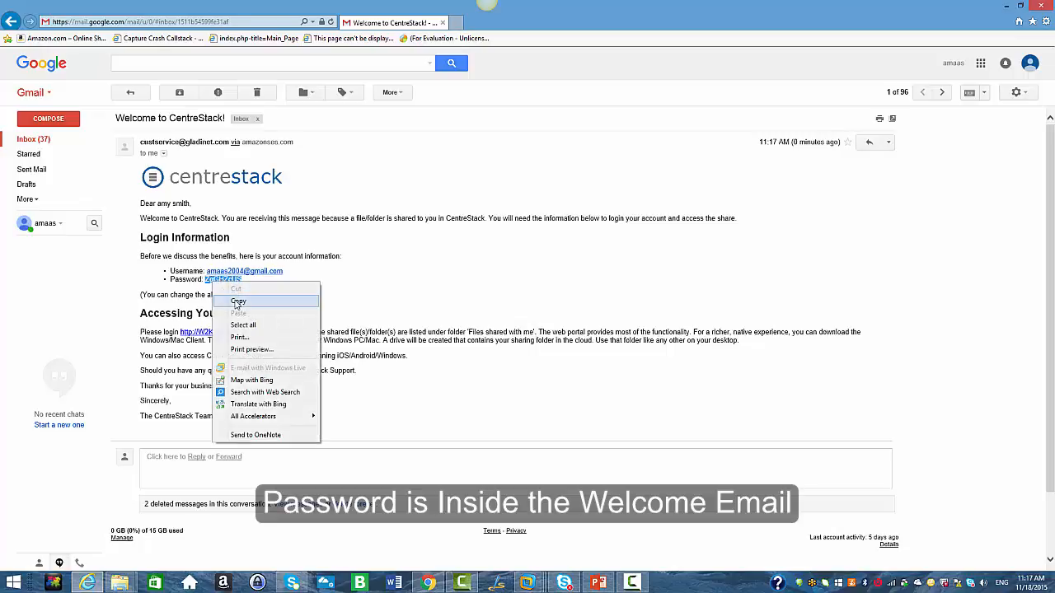
{"action": "left_click", "coordinate": [236, 301]}
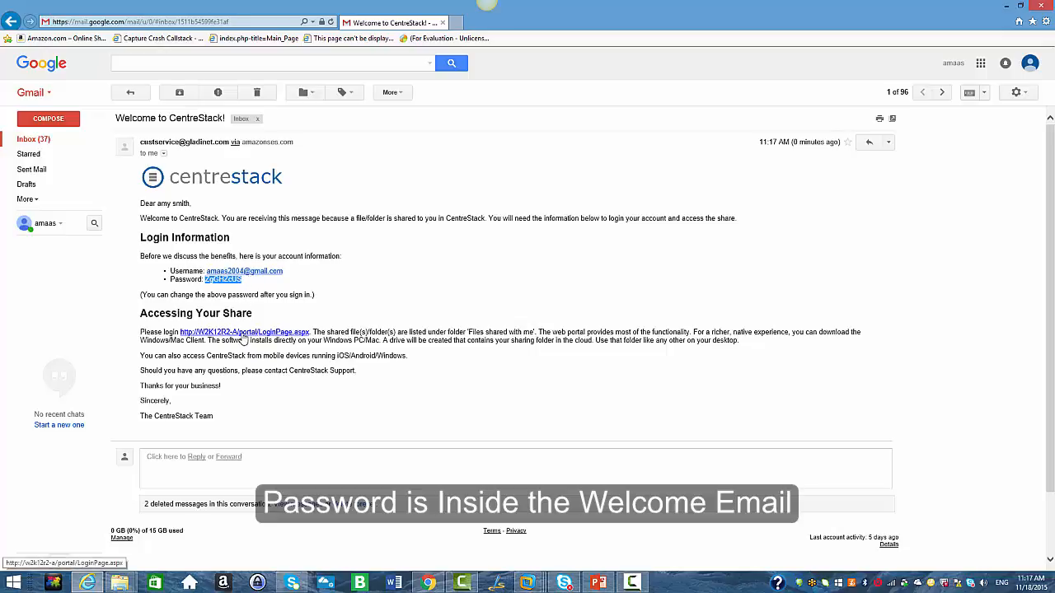
Open the login link from the e-mail and sign in as the guest by pasting the copied password.
{"action": "left_click", "coordinate": [245, 334]}
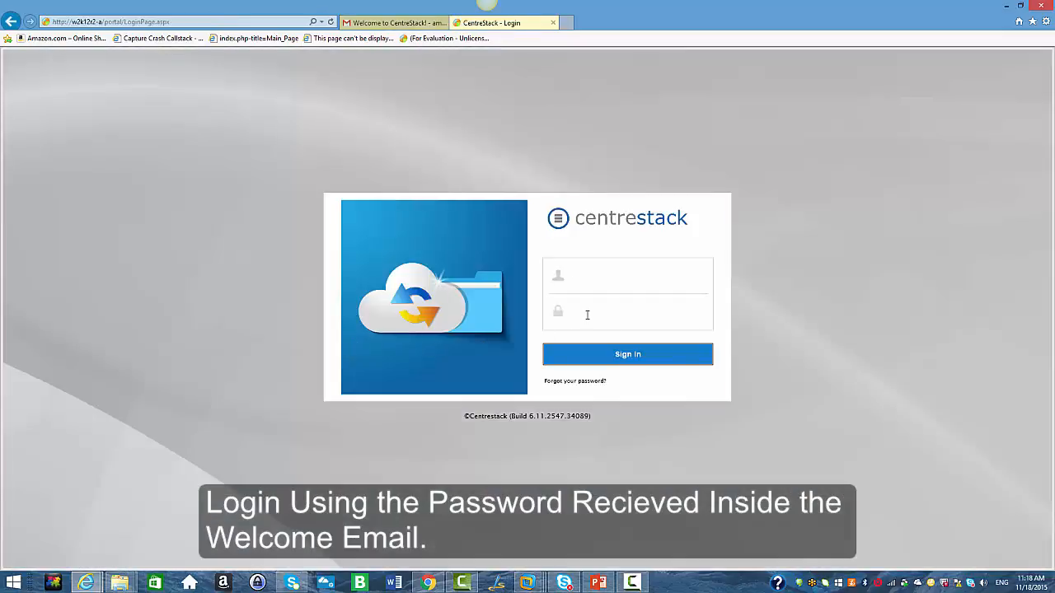
{"action": "right_click", "coordinate": [586, 314]}
{"action": "left_click", "coordinate": [618, 363]}
{"action": "left_click", "coordinate": [588, 284]}
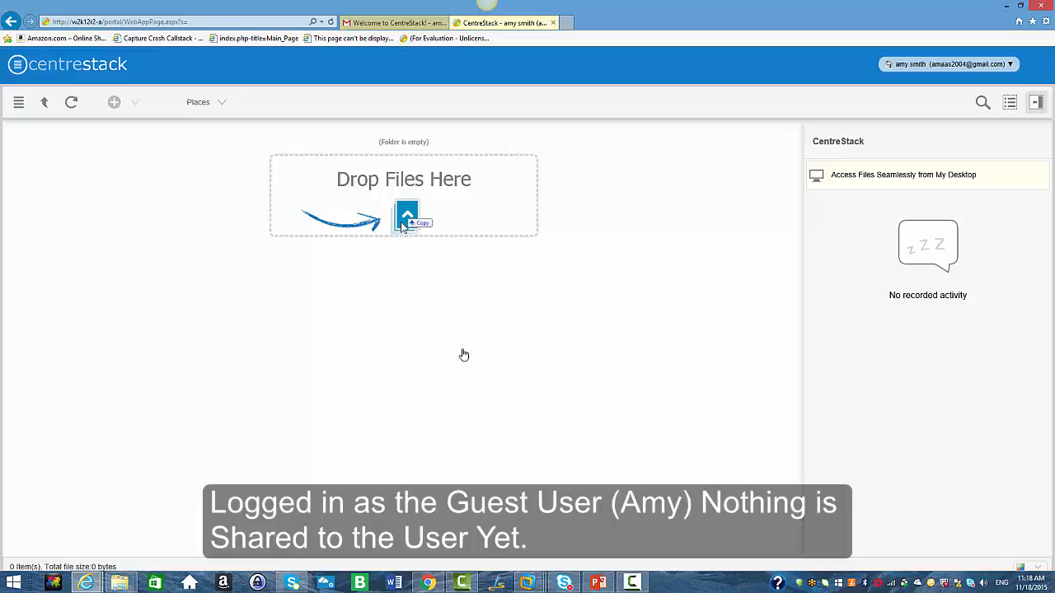
Return to the admin session in Chrome and open My Files.
{"action": "left_click", "coordinate": [430, 584]}
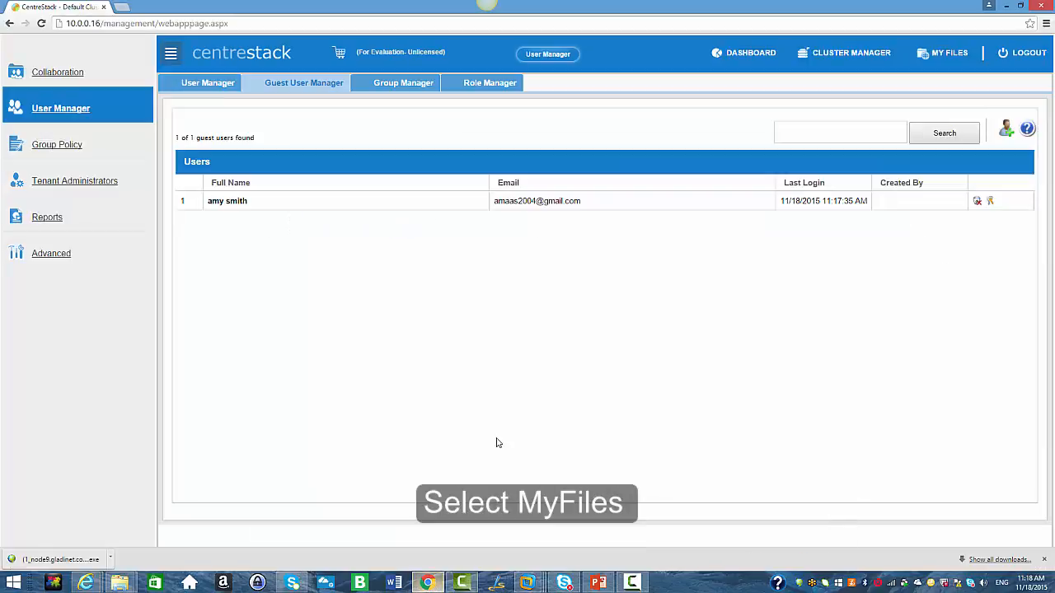
{"action": "left_click", "coordinate": [958, 57]}
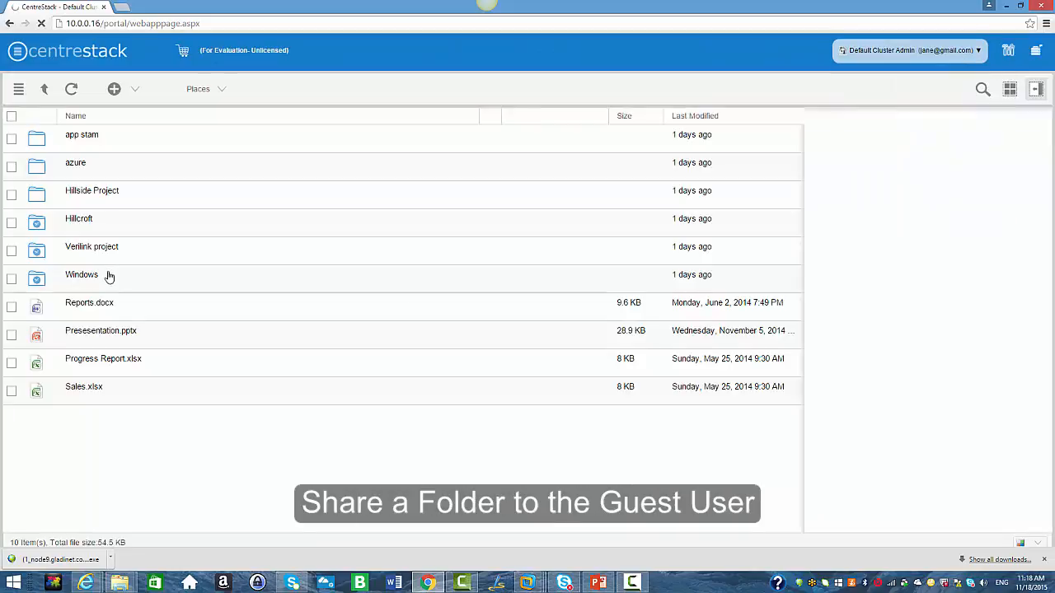
Share the app stam folder by inviting the guest user's e-mail address with the note test.
{"action": "right_click", "coordinate": [91, 142]}
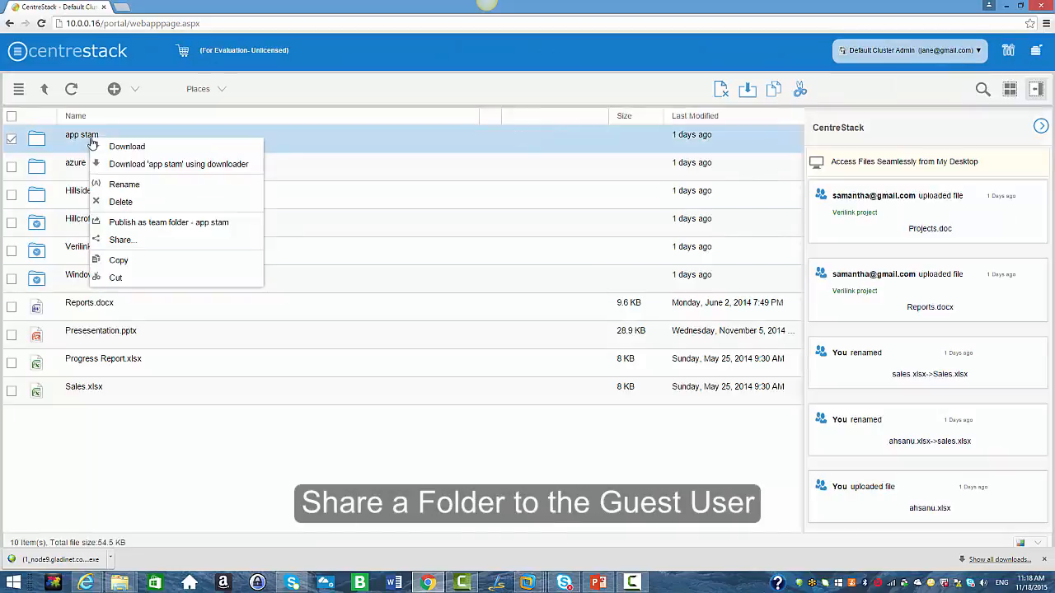
{"action": "left_click", "coordinate": [121, 240]}
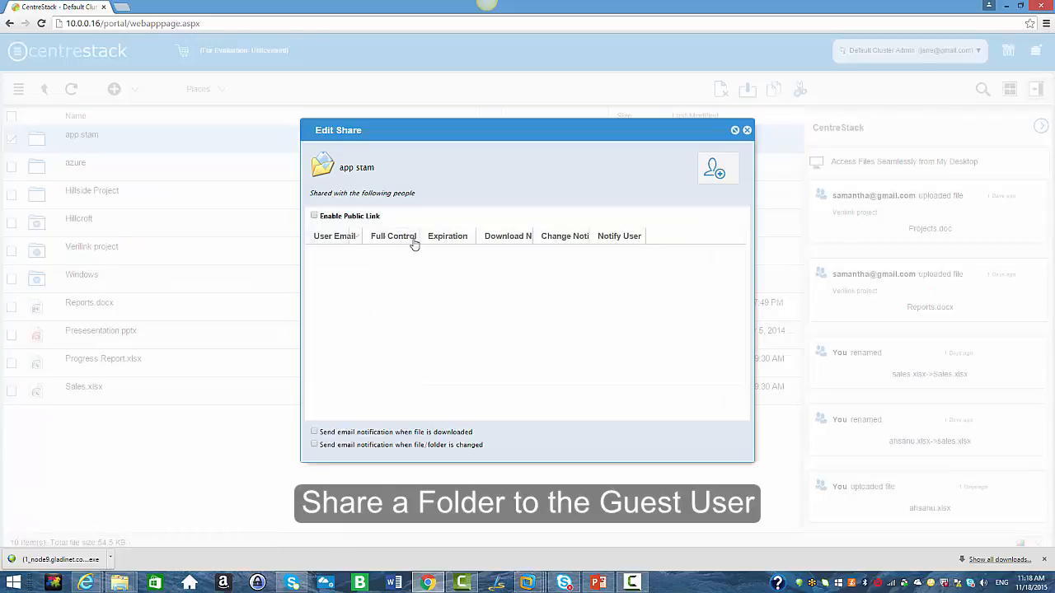
{"action": "left_click", "coordinate": [707, 173]}
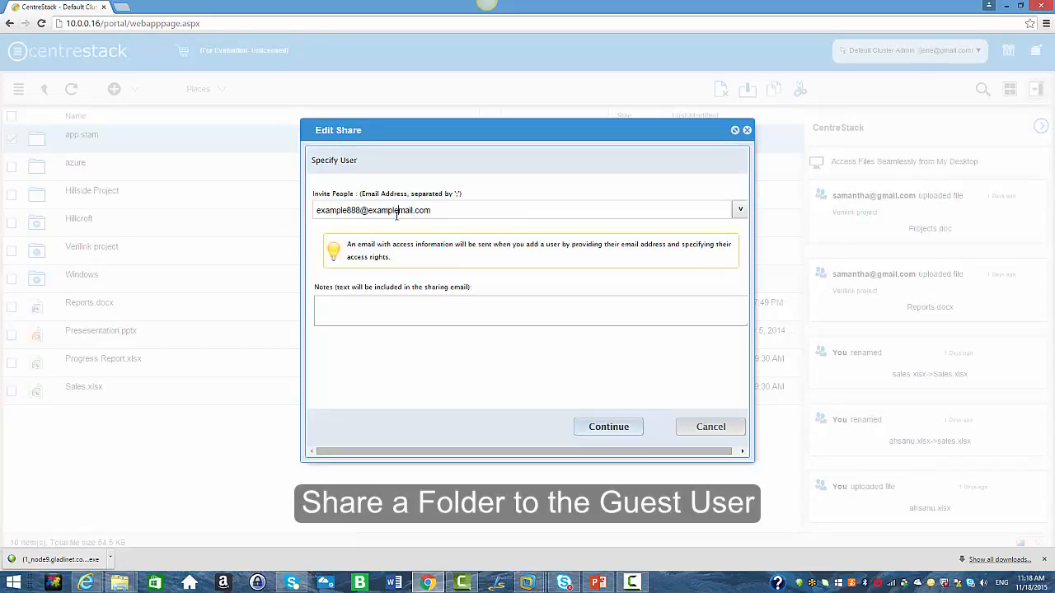
{"action": "left_click", "coordinate": [397, 213]}
{"action": "type", "text": "am"}
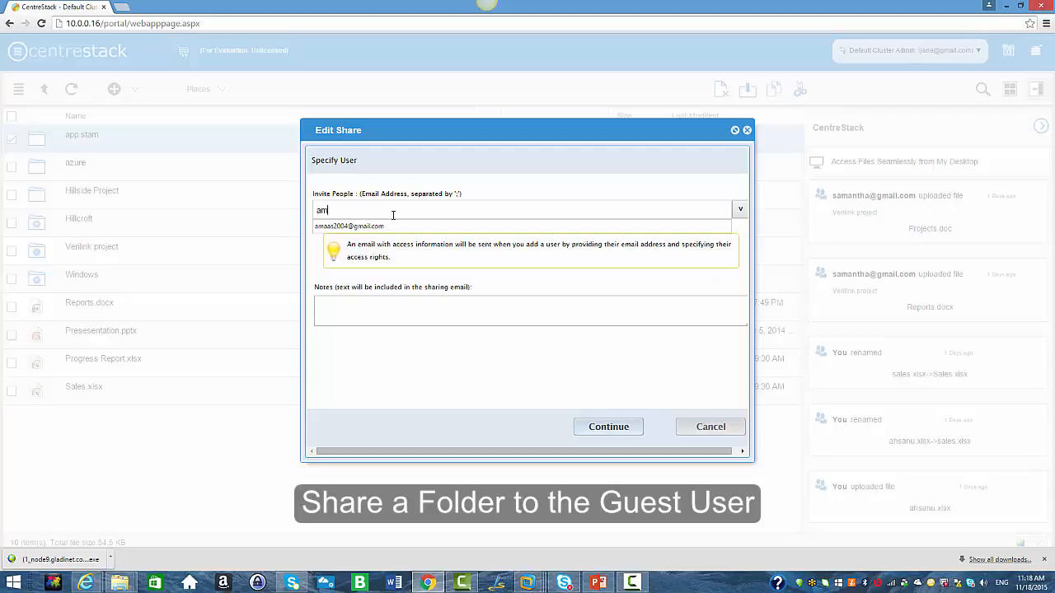
{"action": "left_click", "coordinate": [355, 225]}
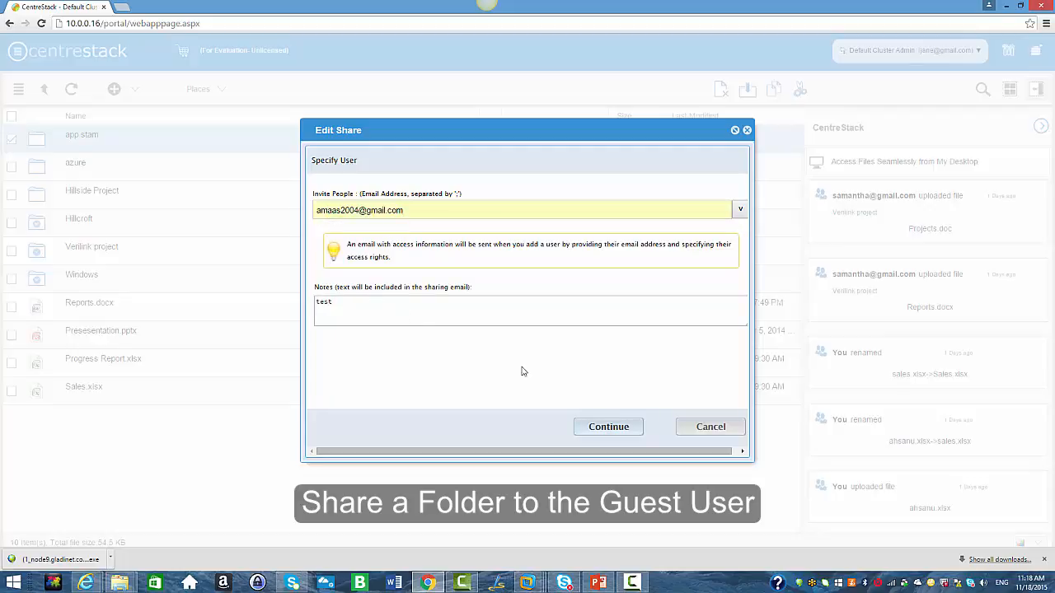
{"action": "left_click", "coordinate": [611, 432]}
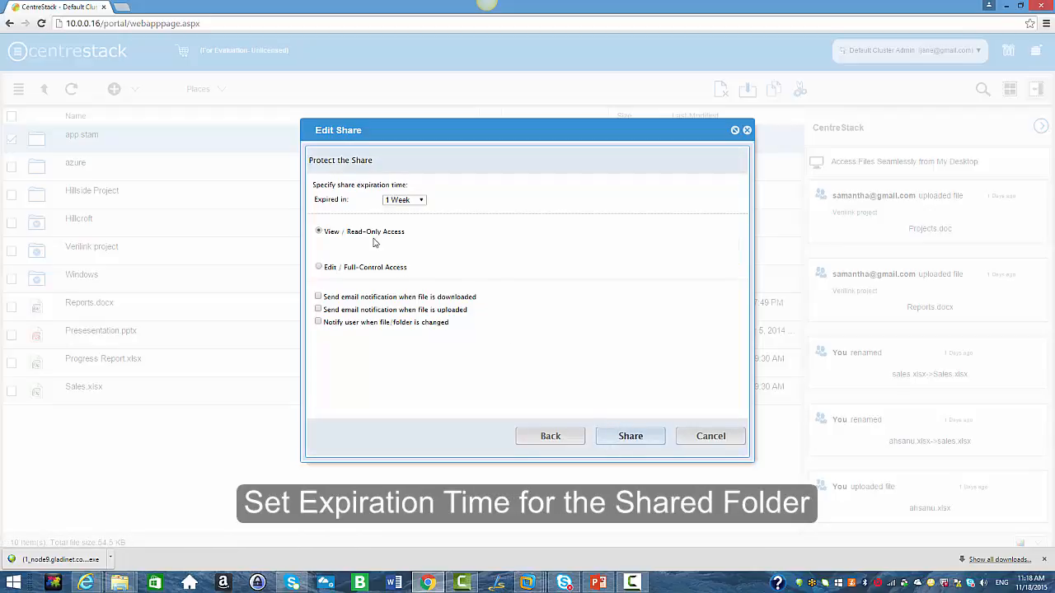
Set the share to expire in 1 Month, enable all three notification options, and confirm the share.
{"action": "left_click", "coordinate": [422, 200]}
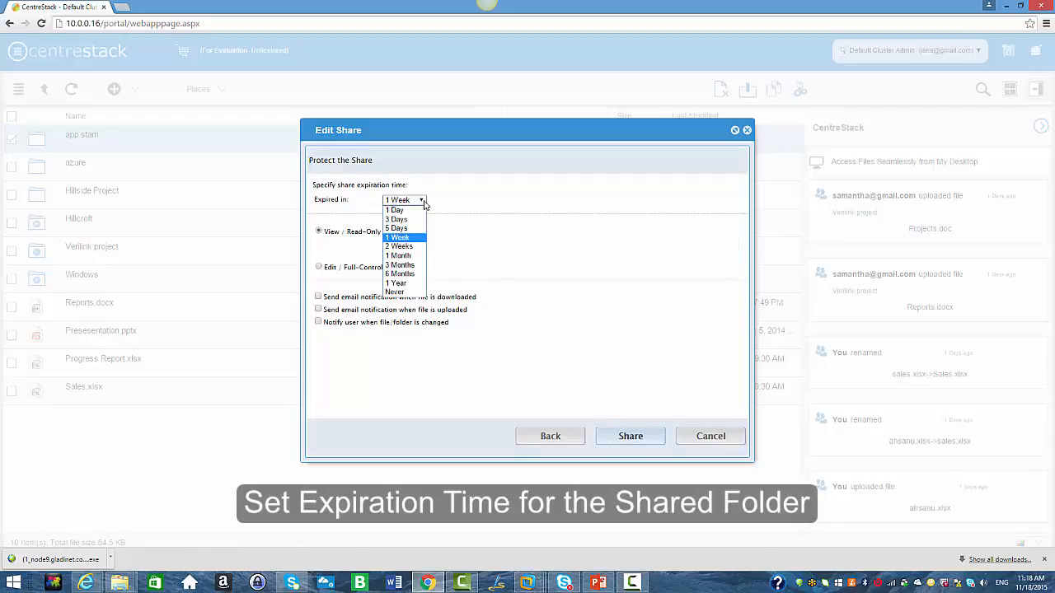
{"action": "left_click", "coordinate": [407, 256]}
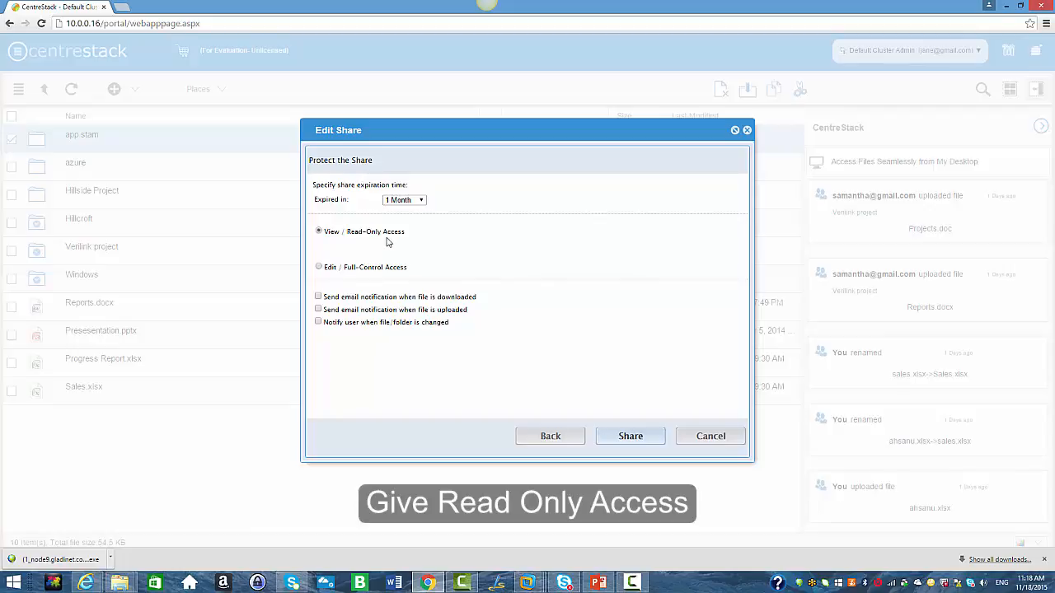
{"action": "left_click", "coordinate": [318, 309]}
{"action": "left_click", "coordinate": [318, 322]}
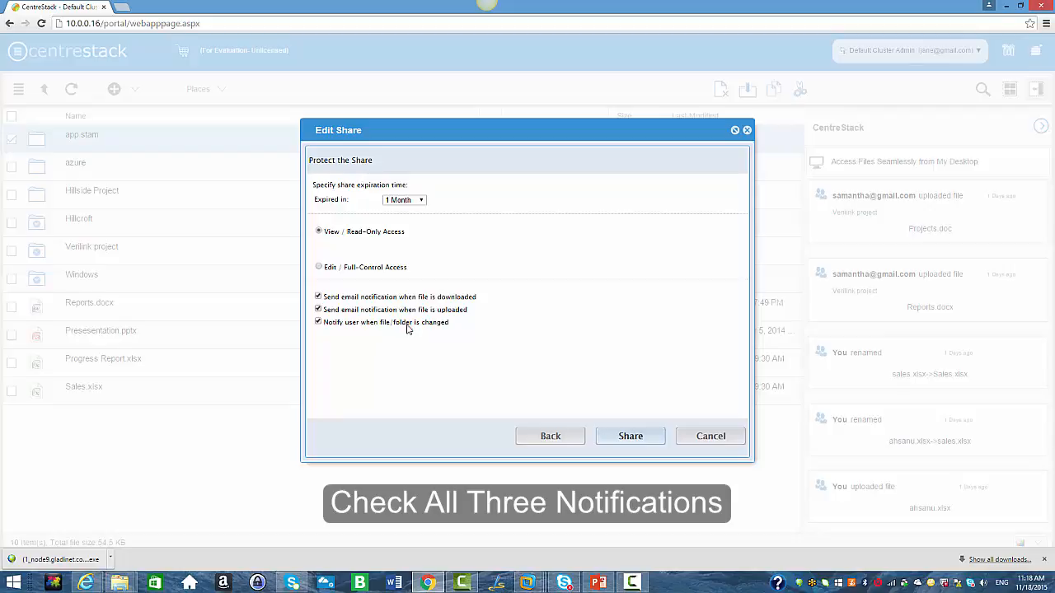
{"action": "left_click", "coordinate": [609, 439]}
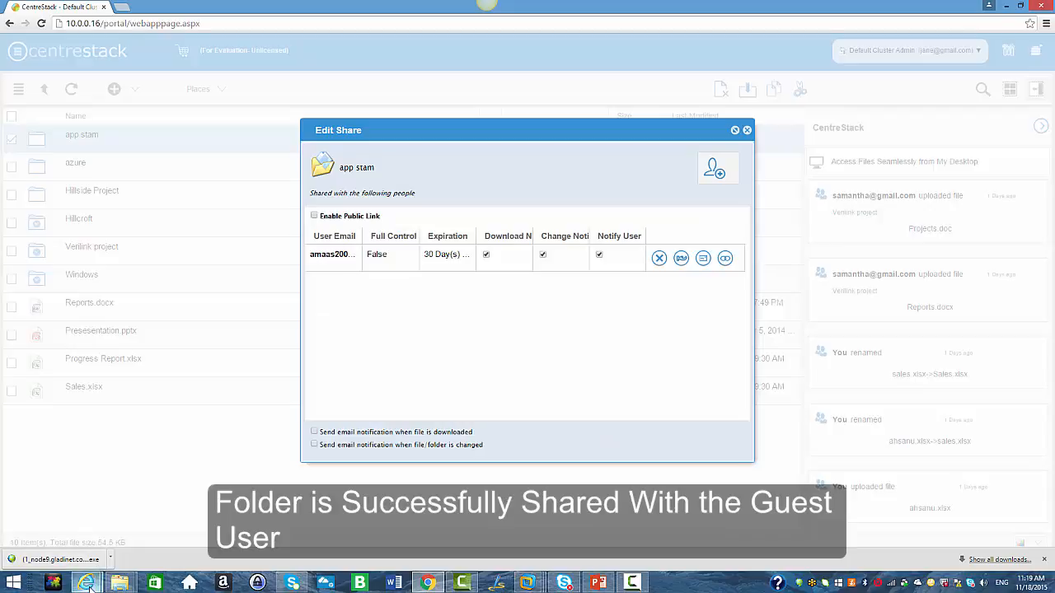
Switch to the other browser and open the CentreStack shared folder invitation e-mail.
{"action": "mouse_move", "coordinate": [88, 584]}
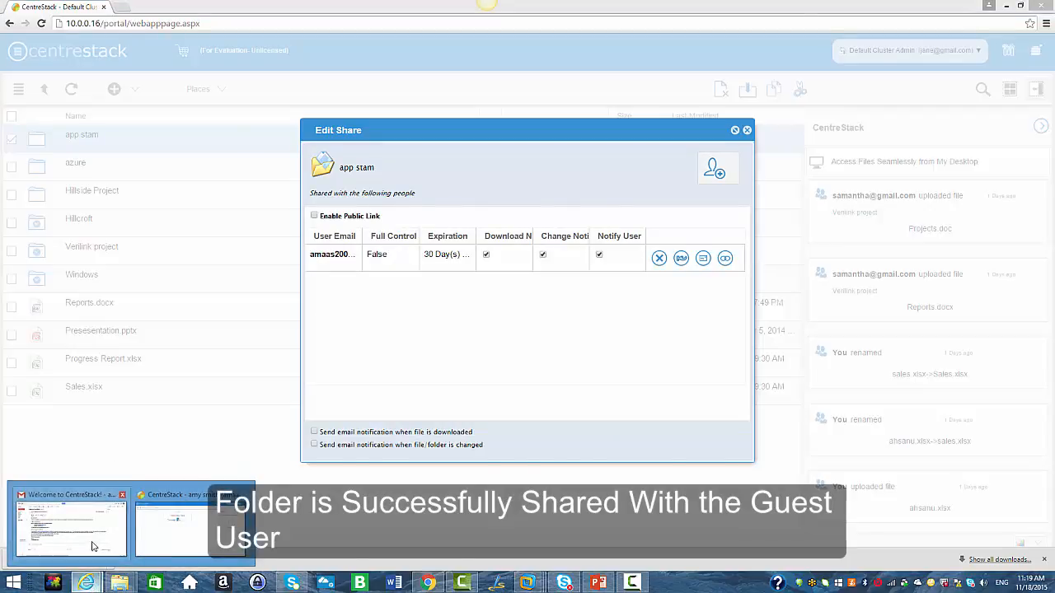
{"action": "left_click", "coordinate": [71, 527]}
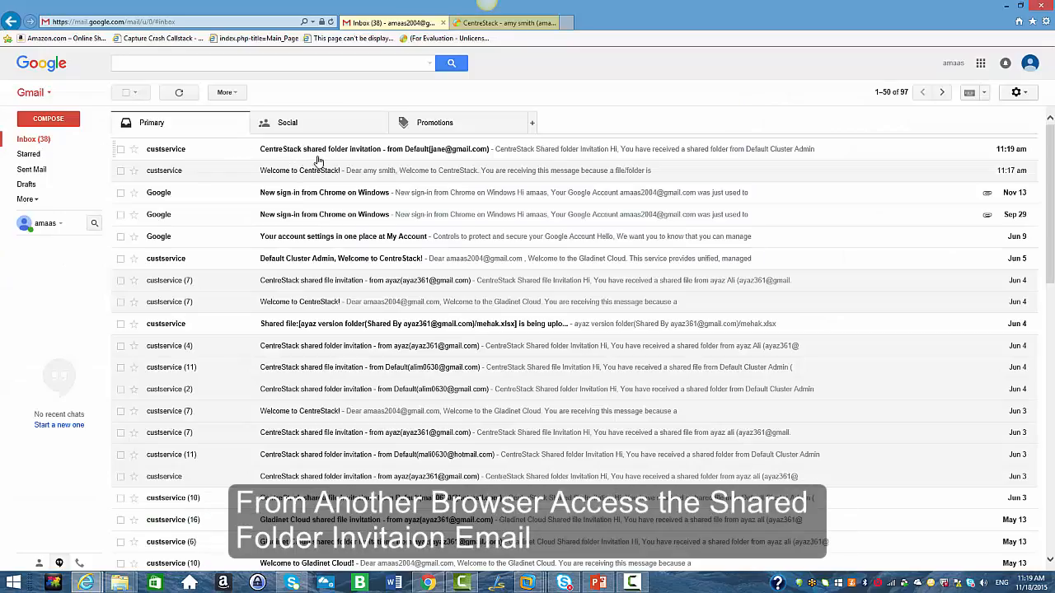
{"action": "left_click", "coordinate": [320, 155]}
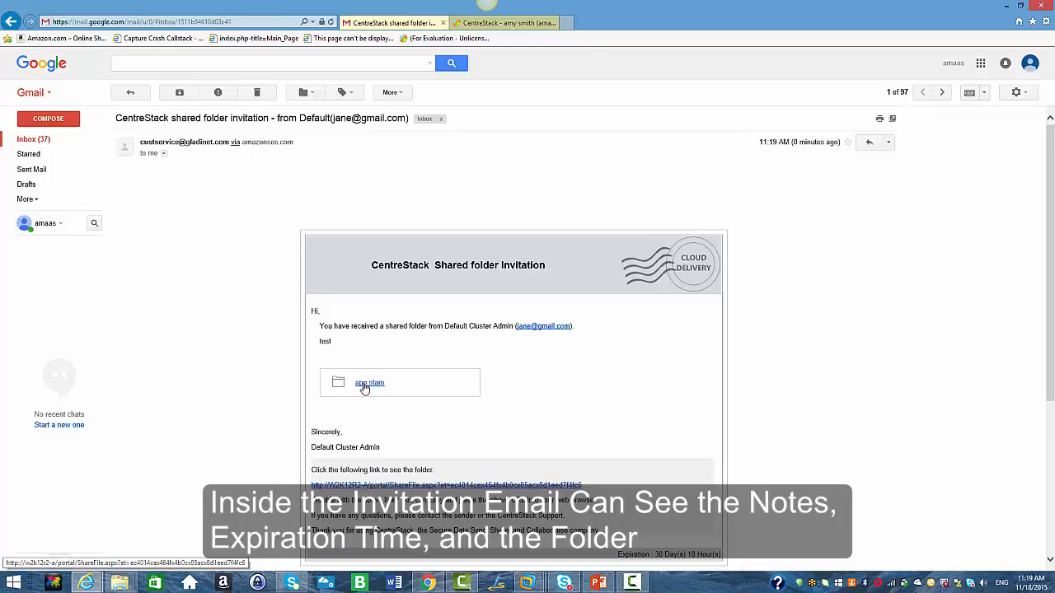
Follow the invitation's app stam folder link, sign in as the guest, and open the shared folder.
{"action": "left_click", "coordinate": [367, 384]}
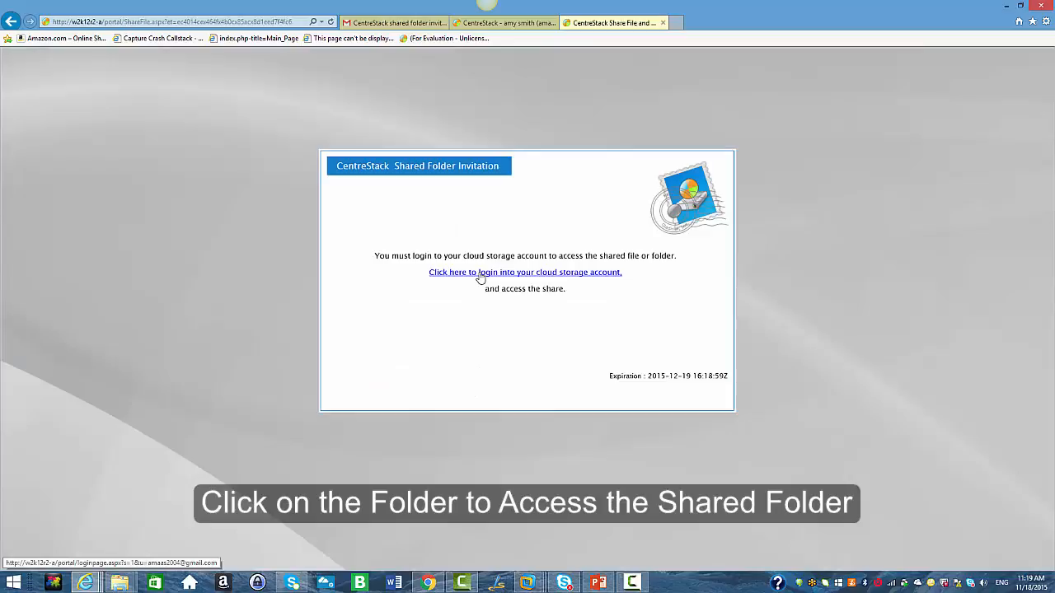
{"action": "left_click", "coordinate": [480, 273]}
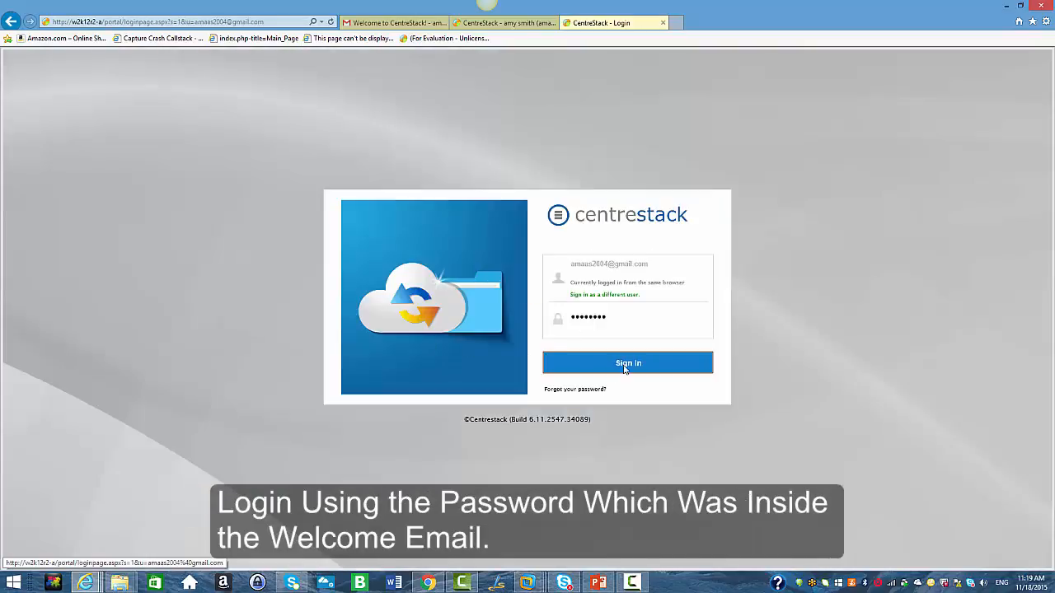
{"action": "left_click", "coordinate": [622, 363]}
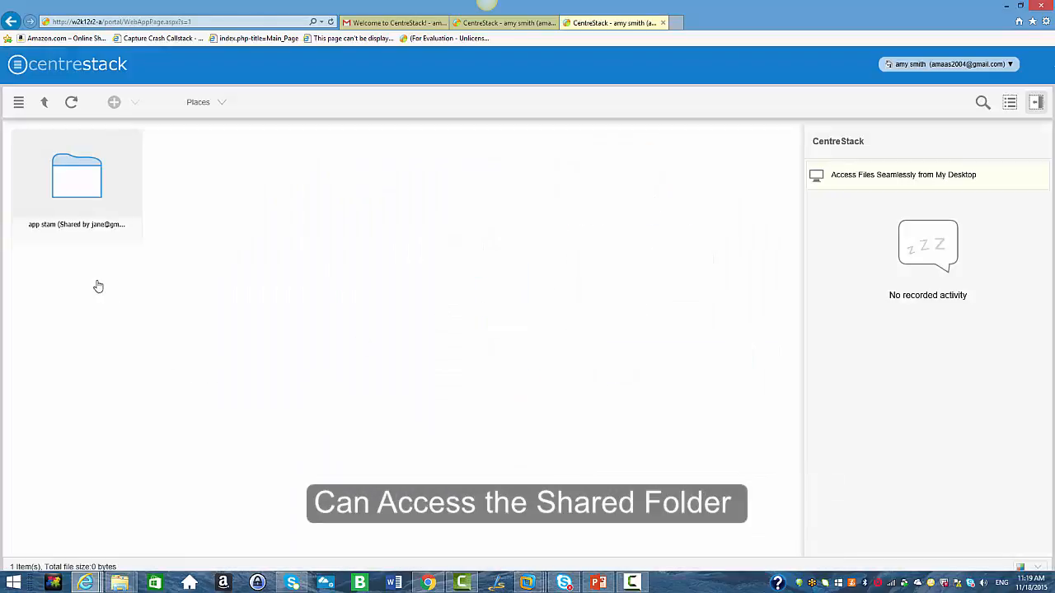
{"action": "double_click", "coordinate": [73, 203]}
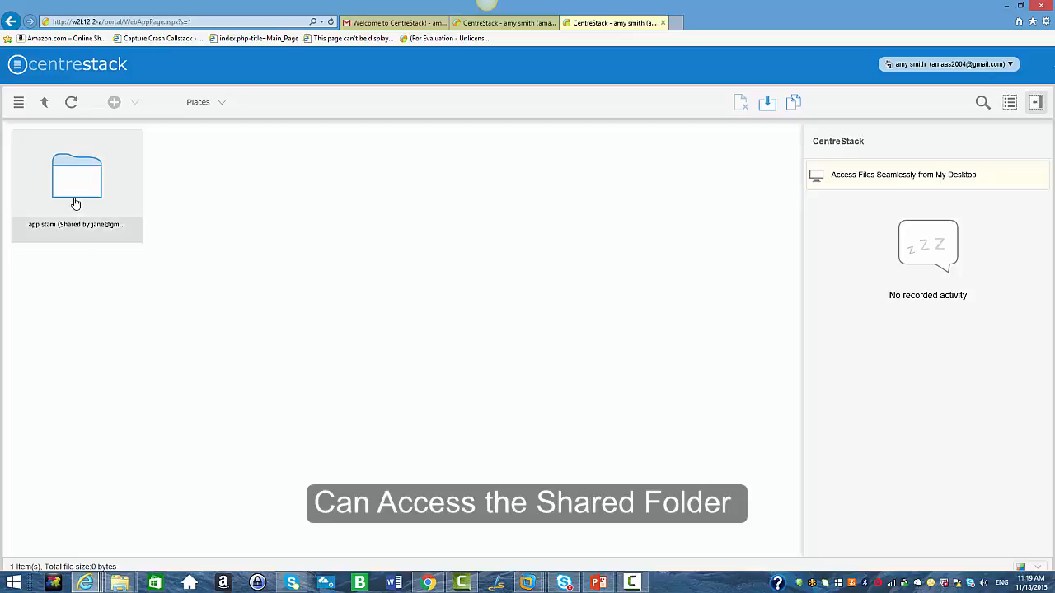
Inspect the available actions for test001.doc inside the shared app stam folder as the guest.
{"action": "right_click", "coordinate": [74, 225]}
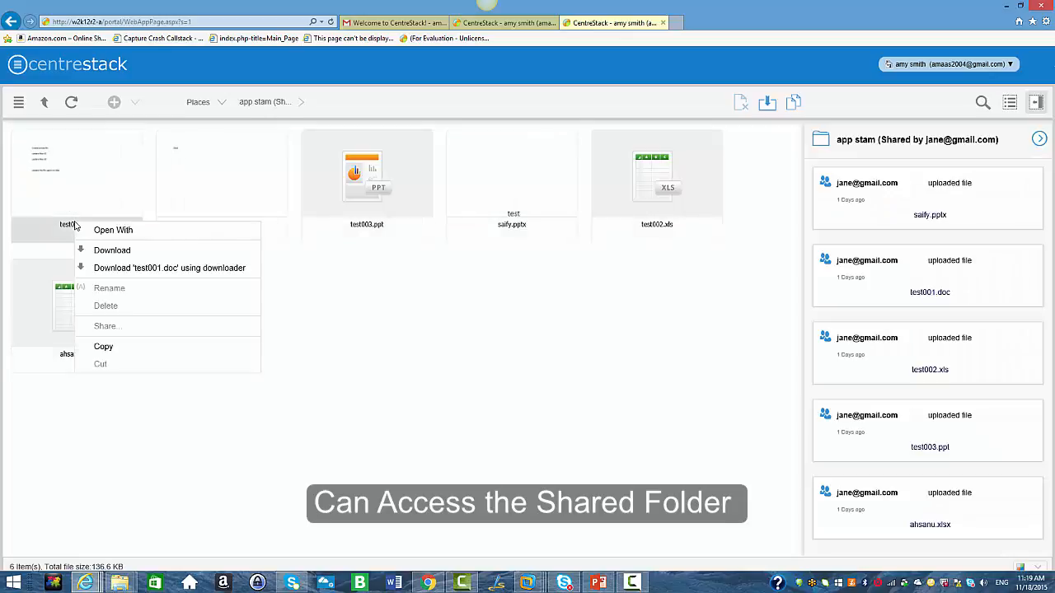
{"action": "mouse_move", "coordinate": [116, 229]}
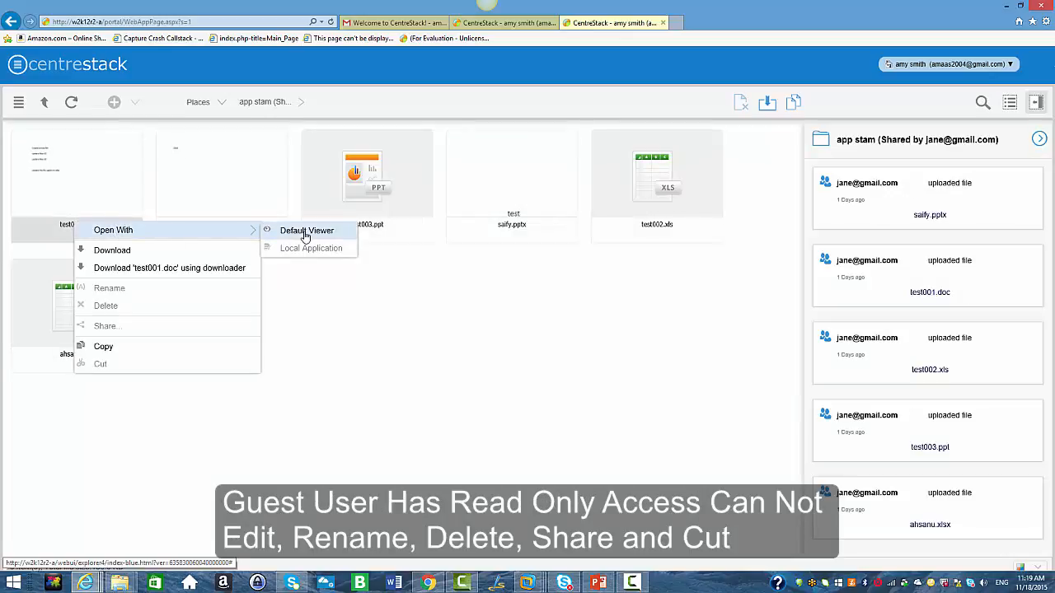
{"action": "right_click", "coordinate": [95, 225]}
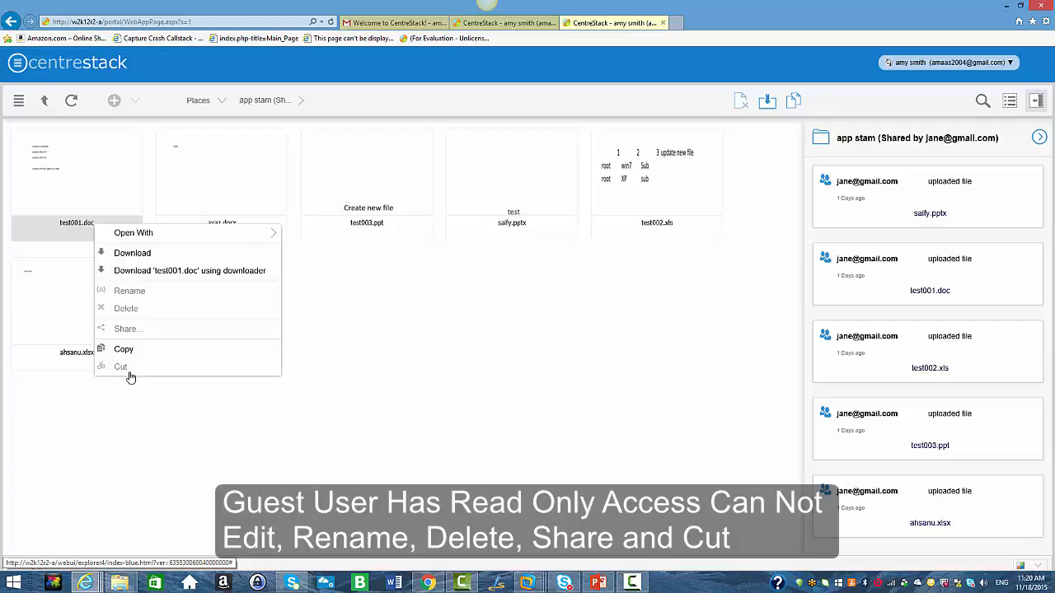
{"action": "left_click", "coordinate": [404, 313]}
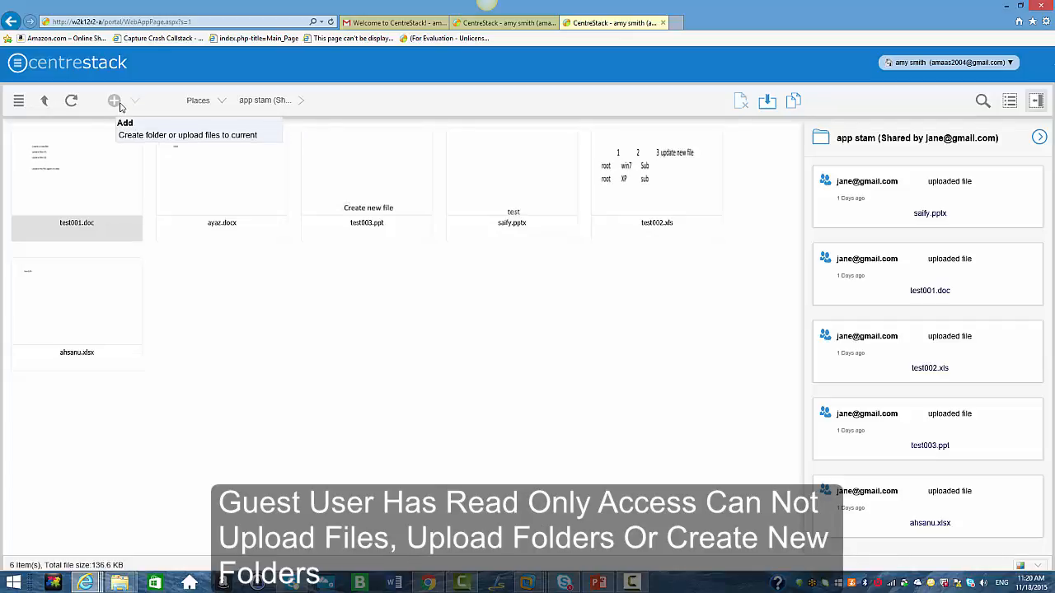
Switch to the admin's browser and start sharing the Hillcroft folder with the guest user's e-mail address.
{"action": "left_click", "coordinate": [427, 582]}
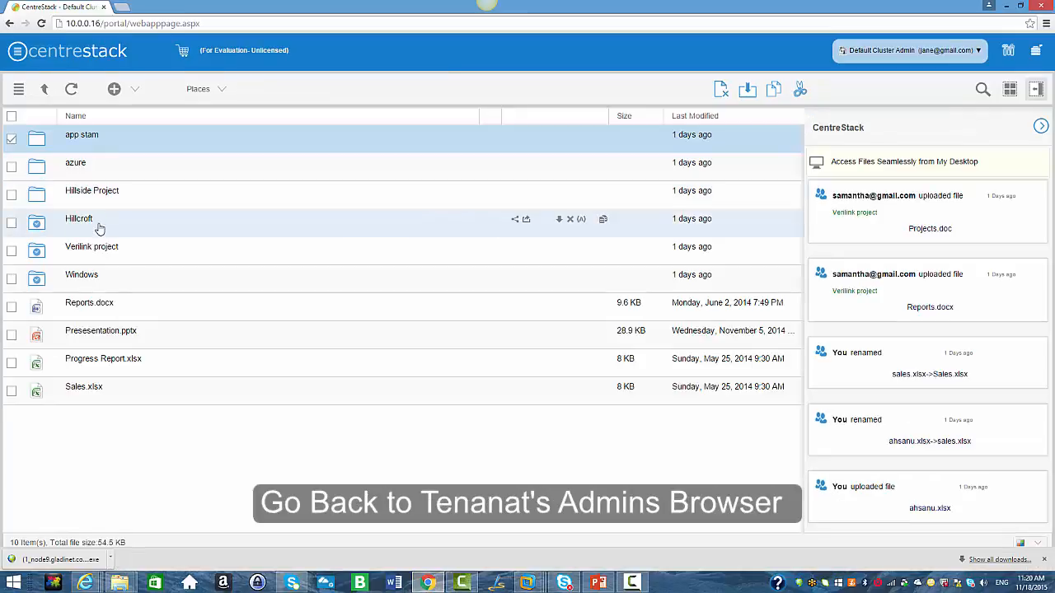
{"action": "left_click", "coordinate": [516, 221]}
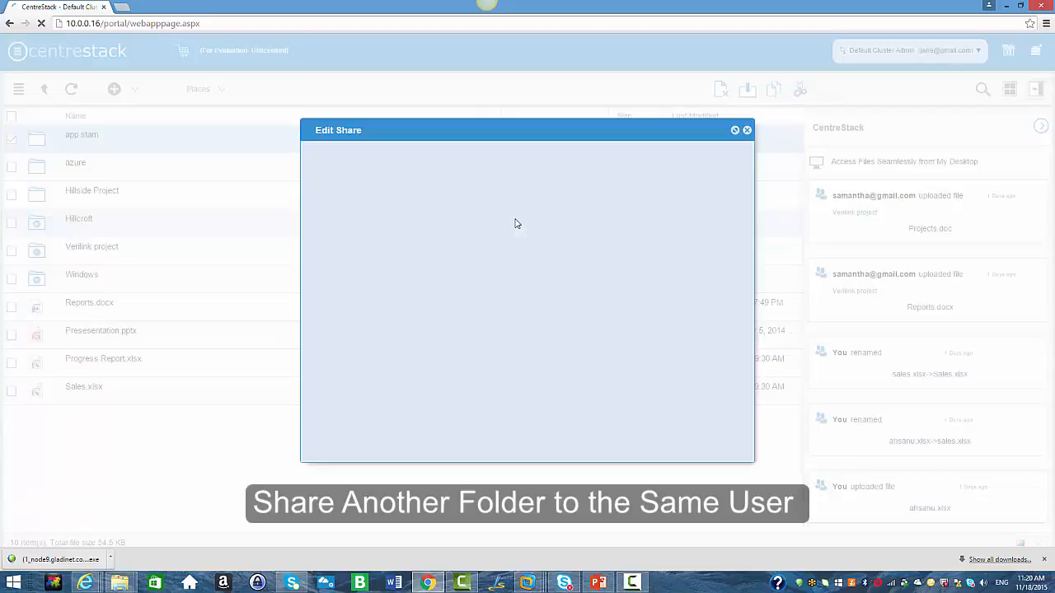
{"action": "left_click", "coordinate": [712, 169]}
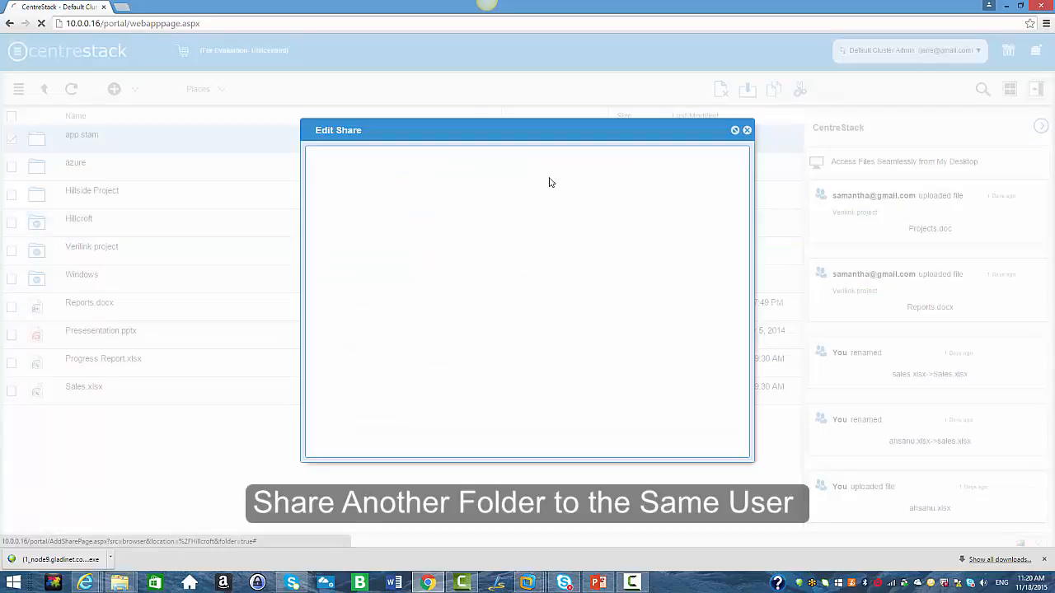
{"action": "left_click", "coordinate": [413, 211]}
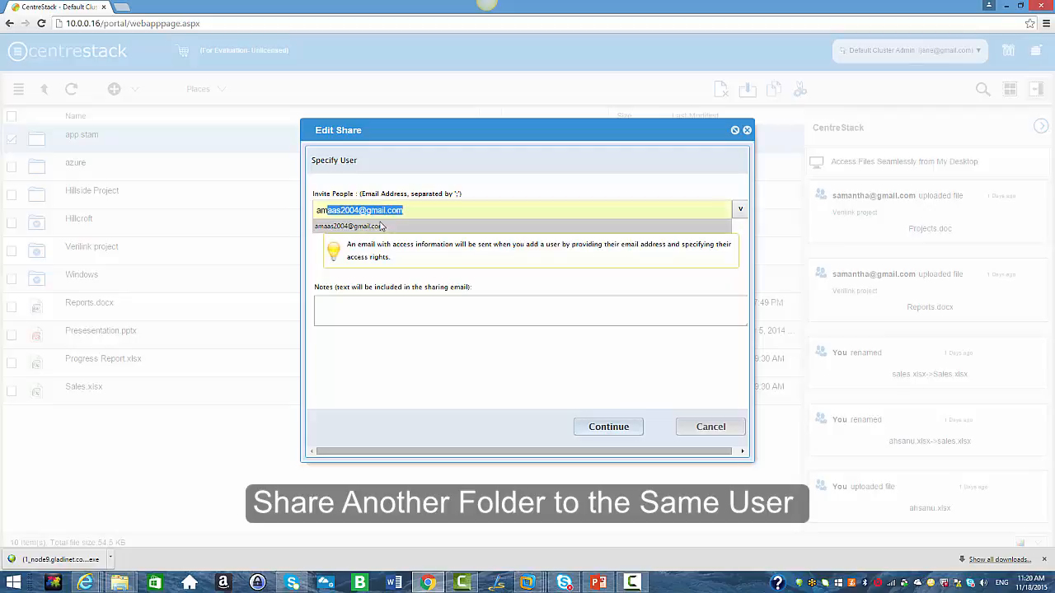
{"action": "left_click", "coordinate": [379, 226]}
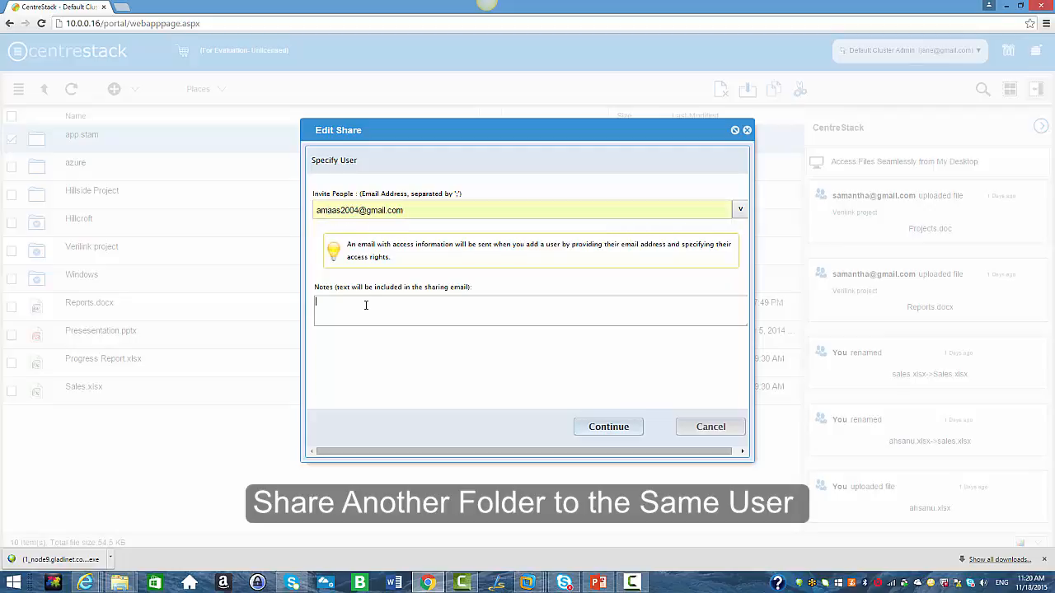
{"action": "left_click", "coordinate": [628, 429]}
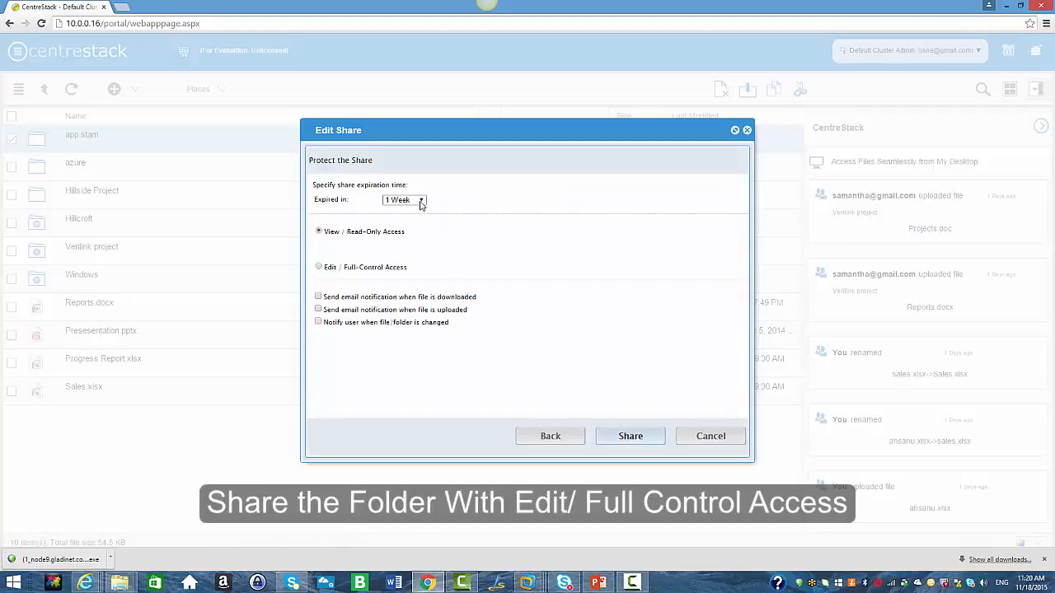
Set the share to never expire with Edit / Full-Control Access, enable download and change notifications, share, and close the dialog.
{"action": "left_click", "coordinate": [421, 202]}
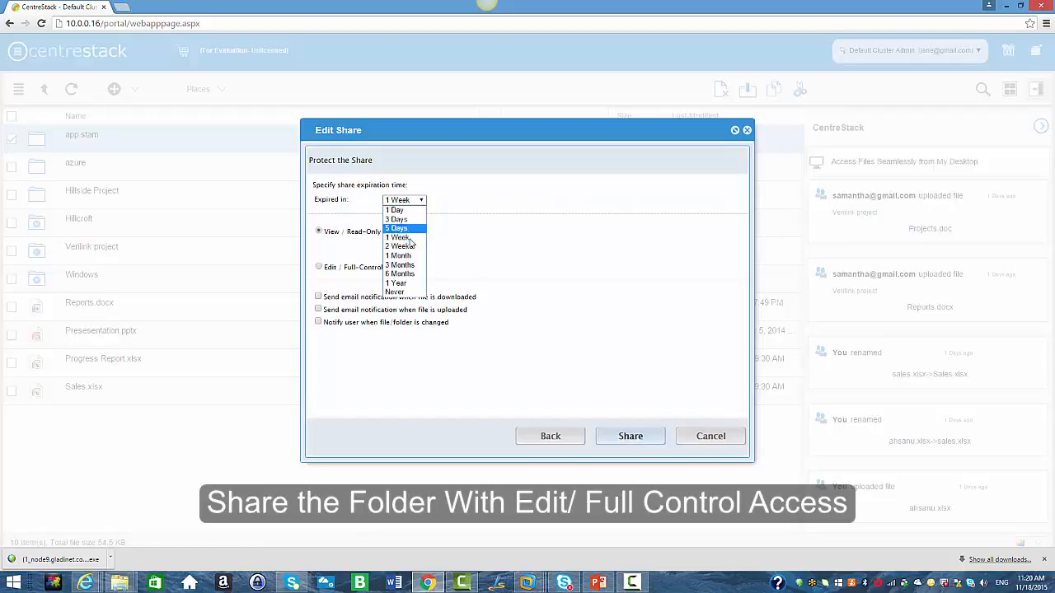
{"action": "left_click", "coordinate": [394, 297]}
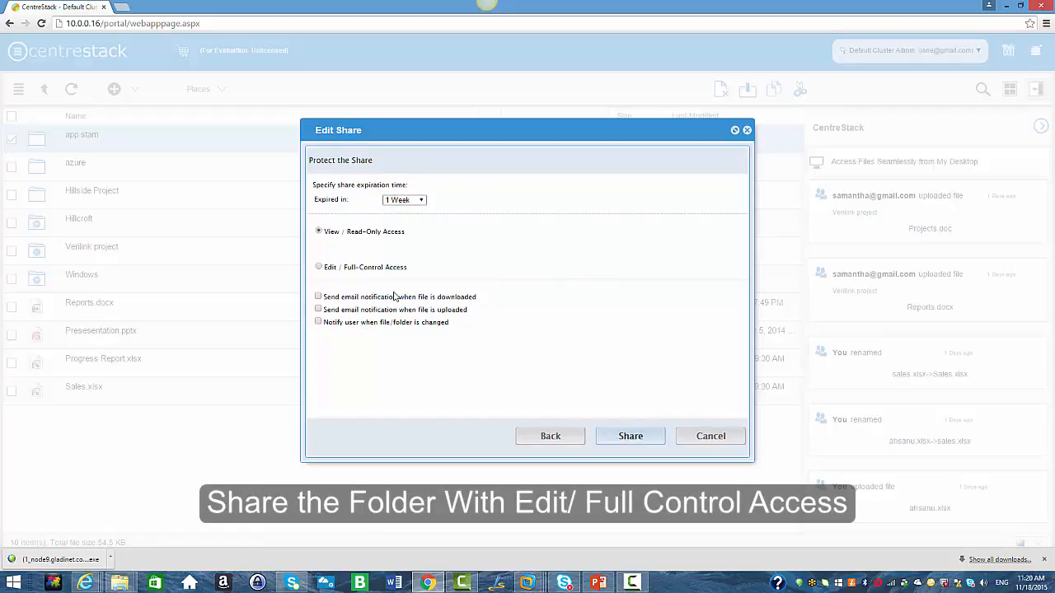
{"action": "left_click", "coordinate": [319, 269]}
{"action": "left_click", "coordinate": [318, 296]}
{"action": "left_click", "coordinate": [318, 322]}
{"action": "left_click", "coordinate": [631, 436]}
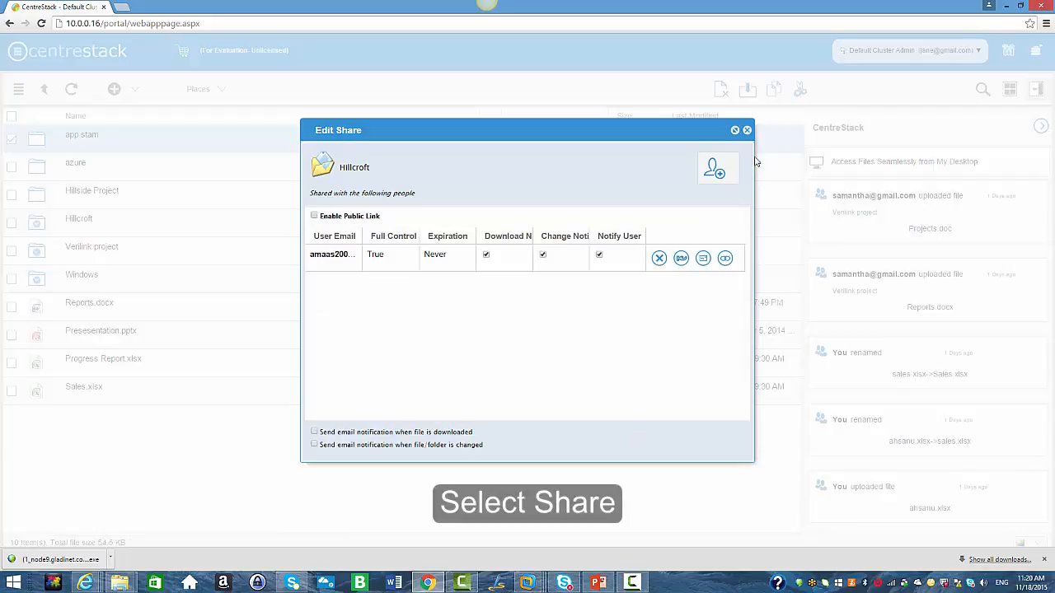
{"action": "left_click", "coordinate": [747, 132]}
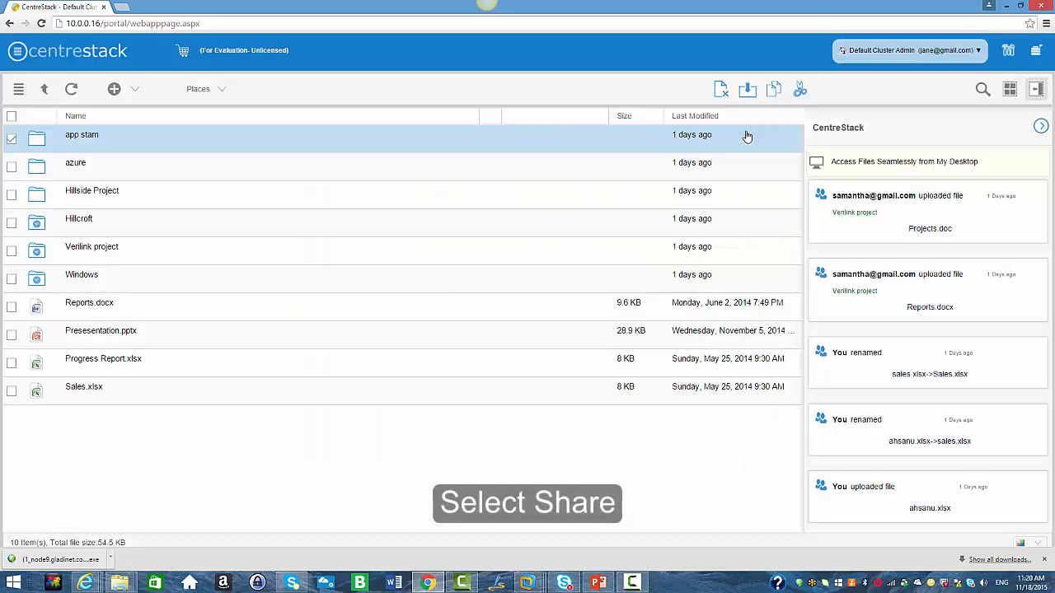
Switch to the other browser and open the newest CentreStack shared folder invitation e-mail.
{"action": "left_click", "coordinate": [86, 583]}
{"action": "left_click", "coordinate": [72, 529]}
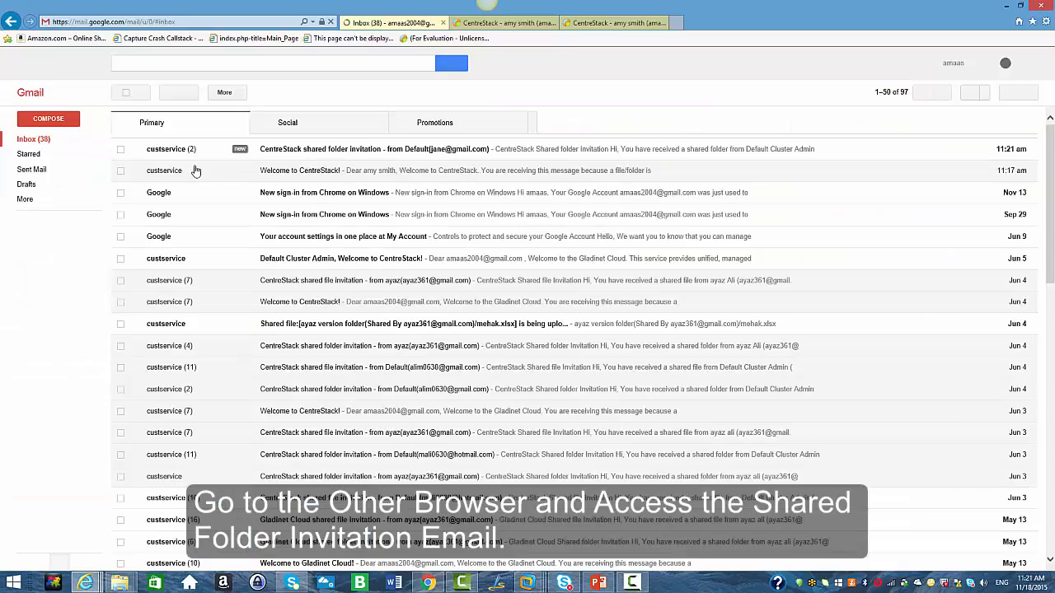
{"action": "left_click", "coordinate": [306, 150]}
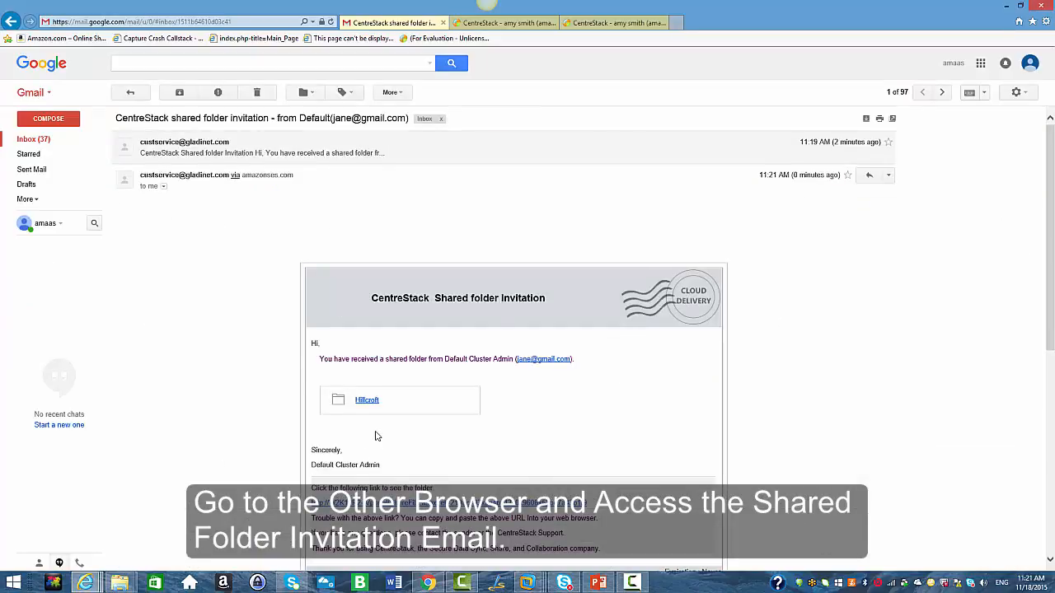
Follow the invitation's Hillcroft link, log in to the cloud storage account, and open the Hillcroft shared folder.
{"action": "scroll", "coordinate": [375, 436], "scroll_direction": "down", "scroll_amount": 1}
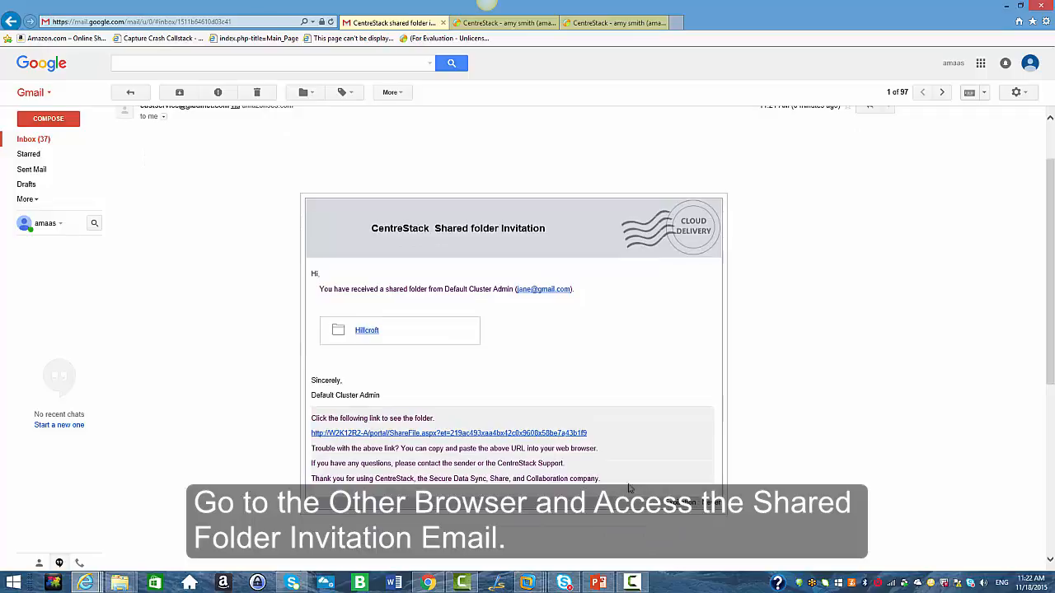
{"action": "left_click", "coordinate": [370, 334]}
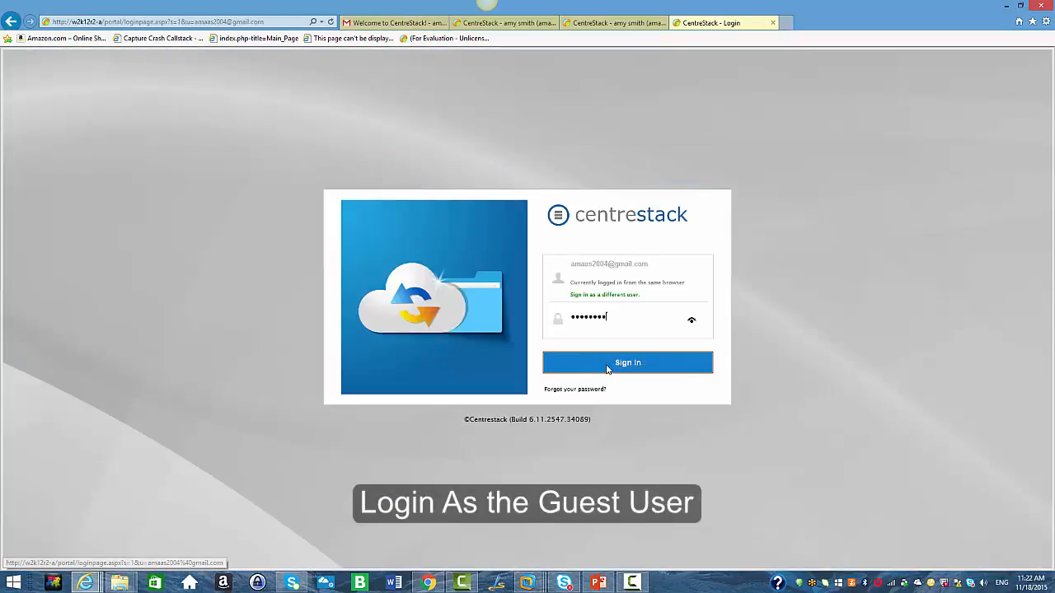
{"action": "left_click", "coordinate": [607, 366]}
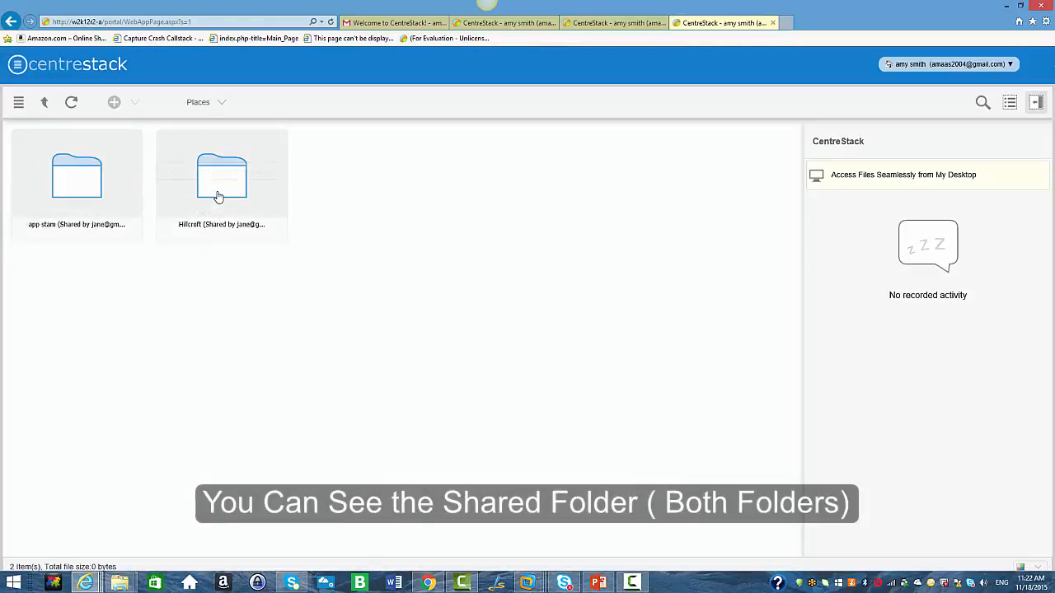
{"action": "double_click", "coordinate": [218, 196]}
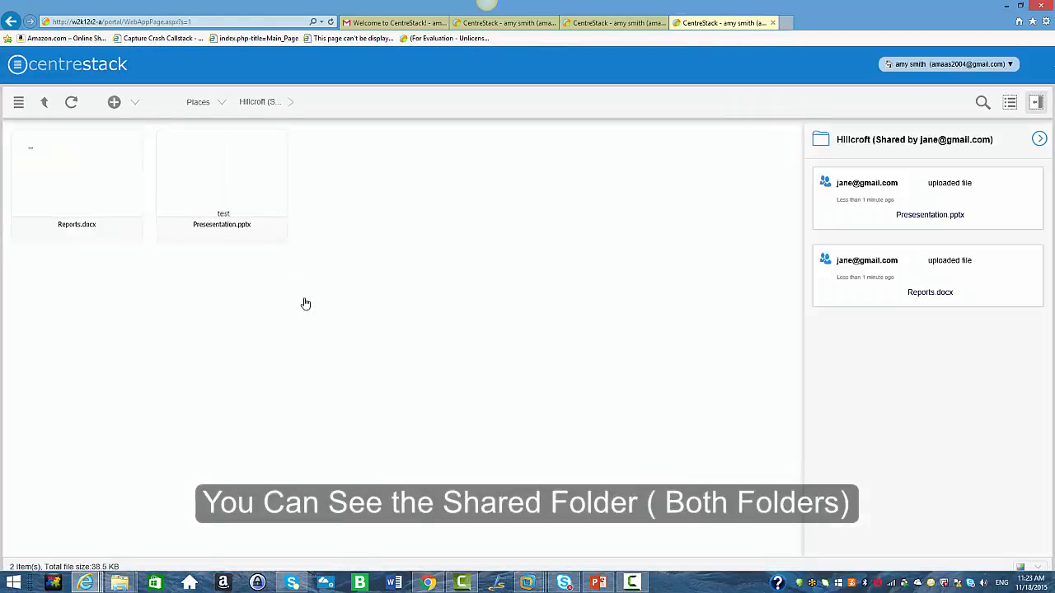
Upload Sales.pptx into the Hillcroft shared folder as the guest.
{"action": "right_click", "coordinate": [64, 234]}
{"action": "mouse_move", "coordinate": [101, 237]}
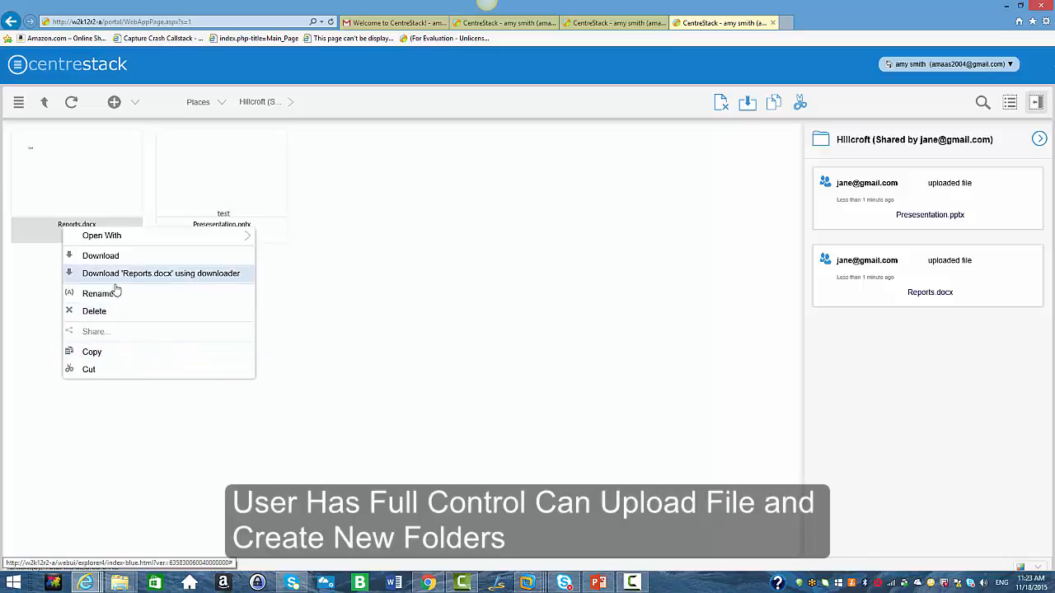
{"action": "left_click", "coordinate": [135, 105]}
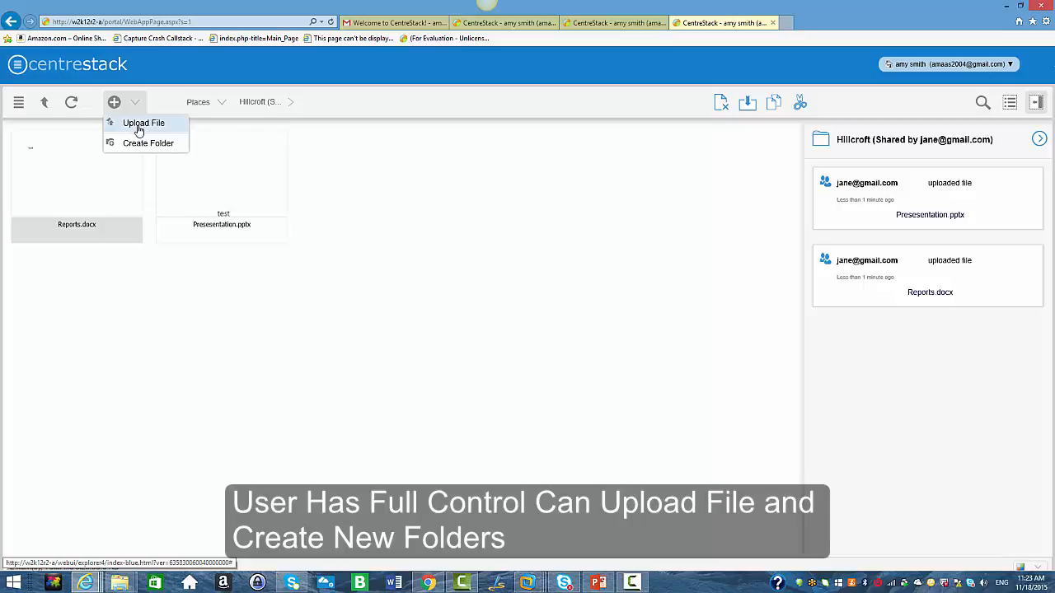
{"action": "left_click", "coordinate": [139, 126]}
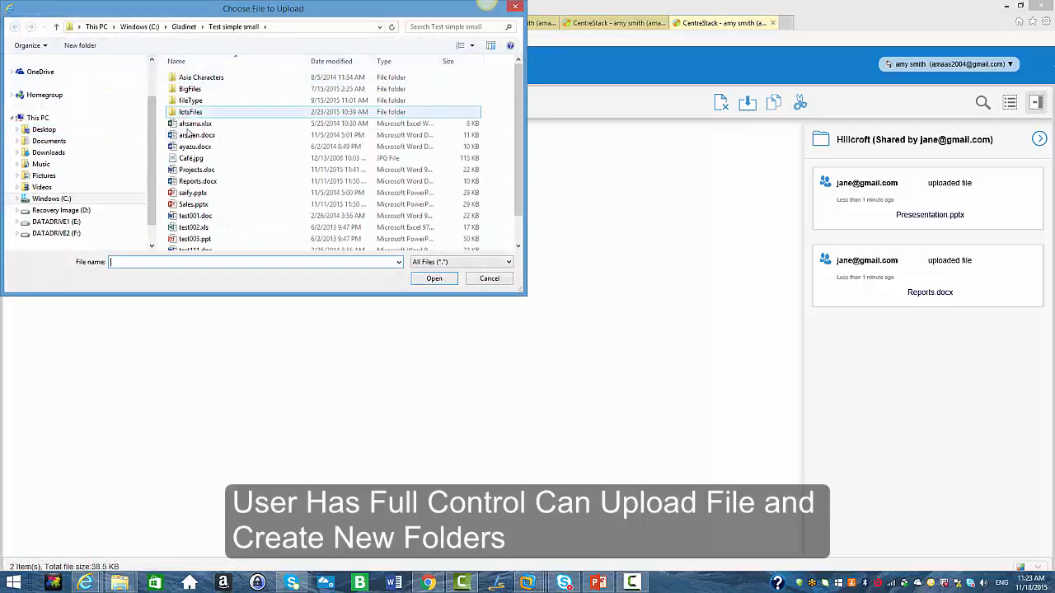
{"action": "left_click", "coordinate": [199, 206]}
{"action": "left_click", "coordinate": [432, 279]}
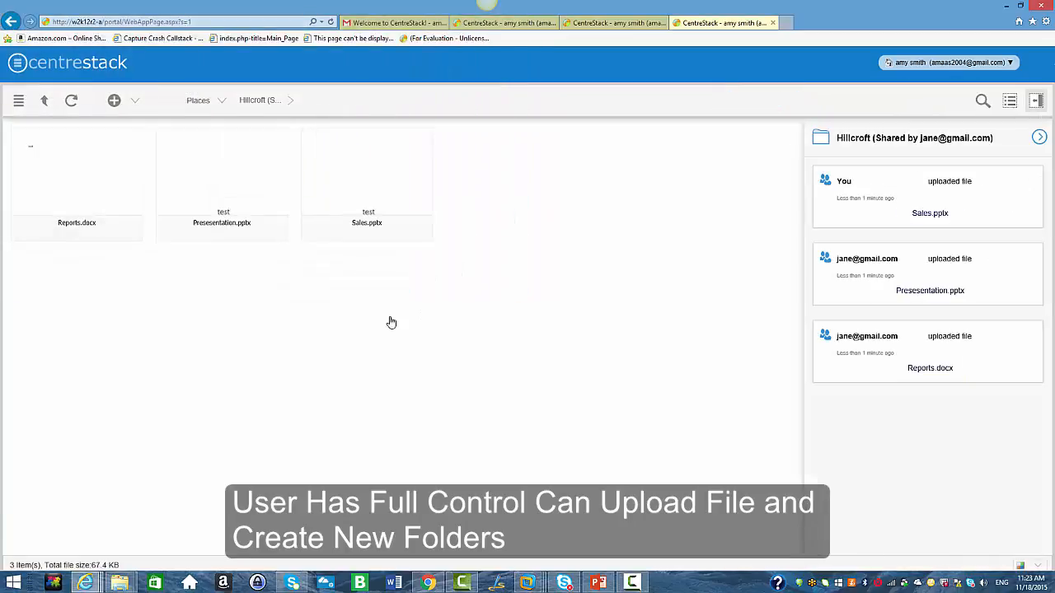
Create a new folder named test folder inside Hillcroft.
{"action": "left_click", "coordinate": [126, 101]}
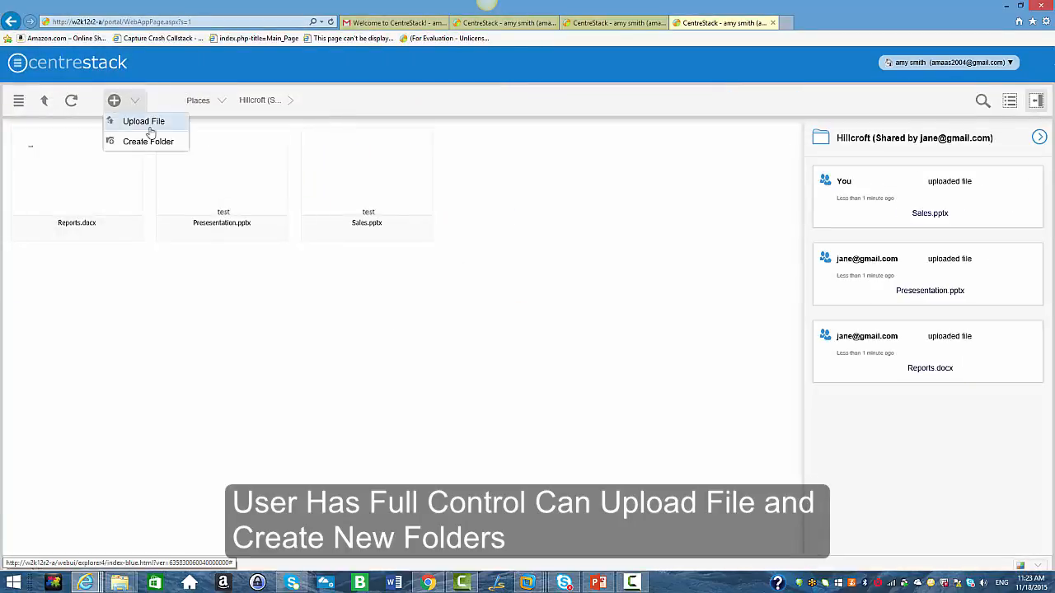
{"action": "left_click", "coordinate": [148, 141]}
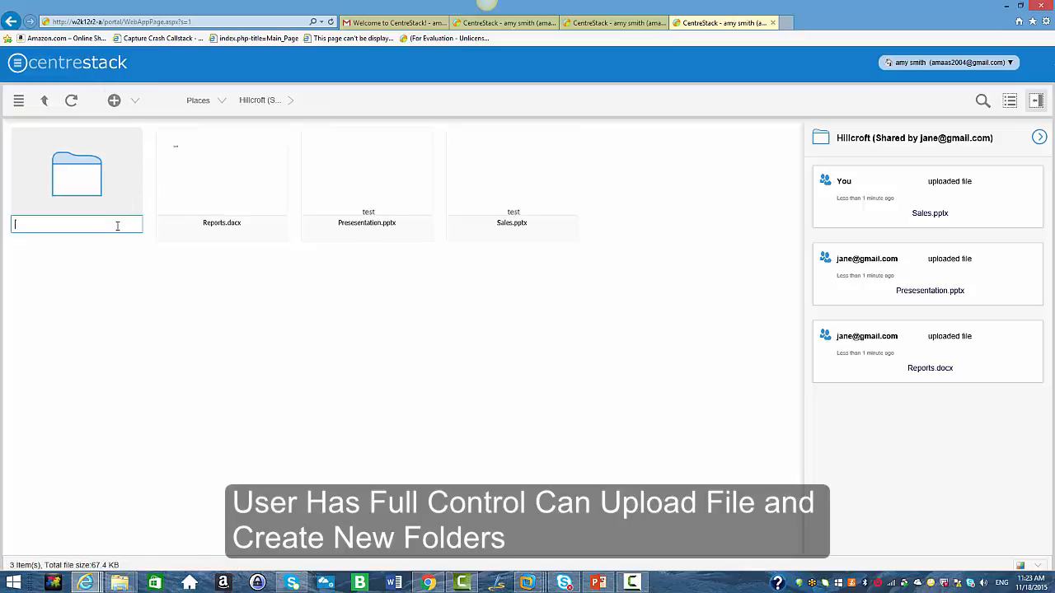
{"action": "type", "text": "test folder"}
{"action": "key", "text": "Return"}
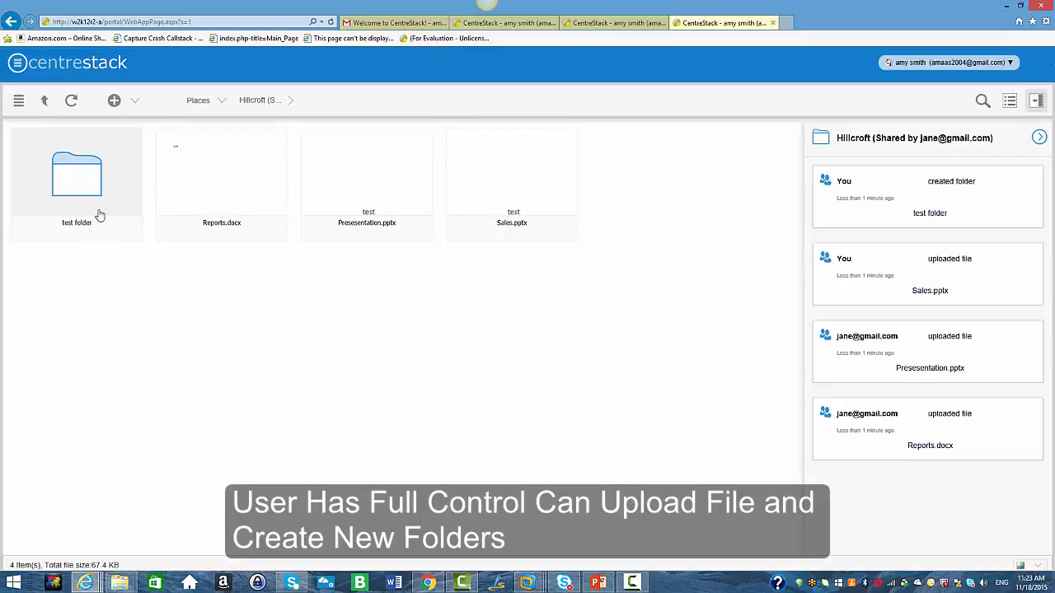
Switch to the admin's browser and share the azure folder with another user's e-mail address, adding the note guest account.
{"action": "left_click", "coordinate": [428, 583]}
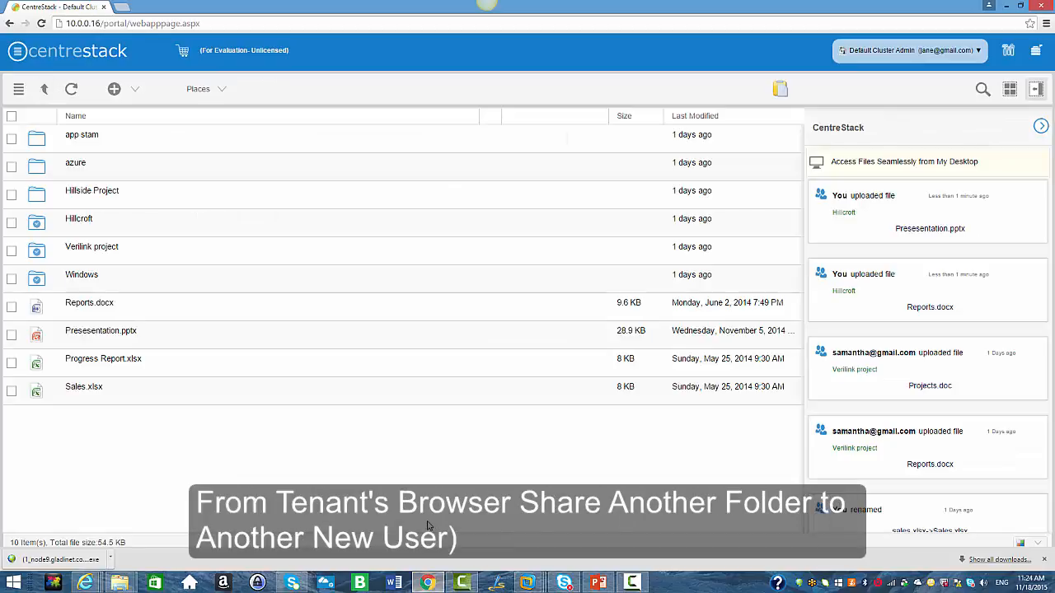
{"action": "right_click", "coordinate": [81, 169]}
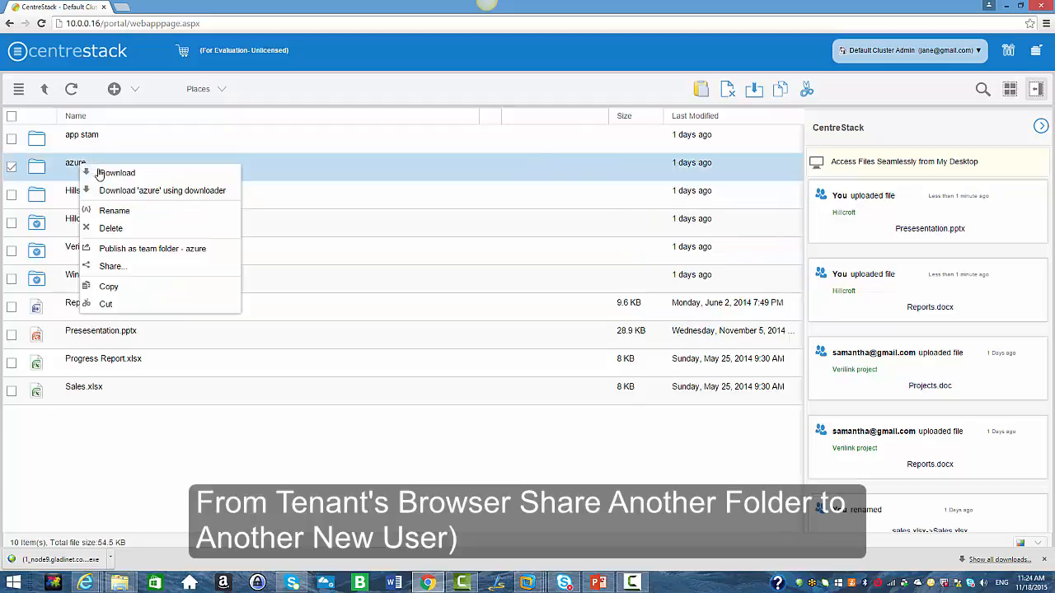
{"action": "left_click", "coordinate": [110, 266]}
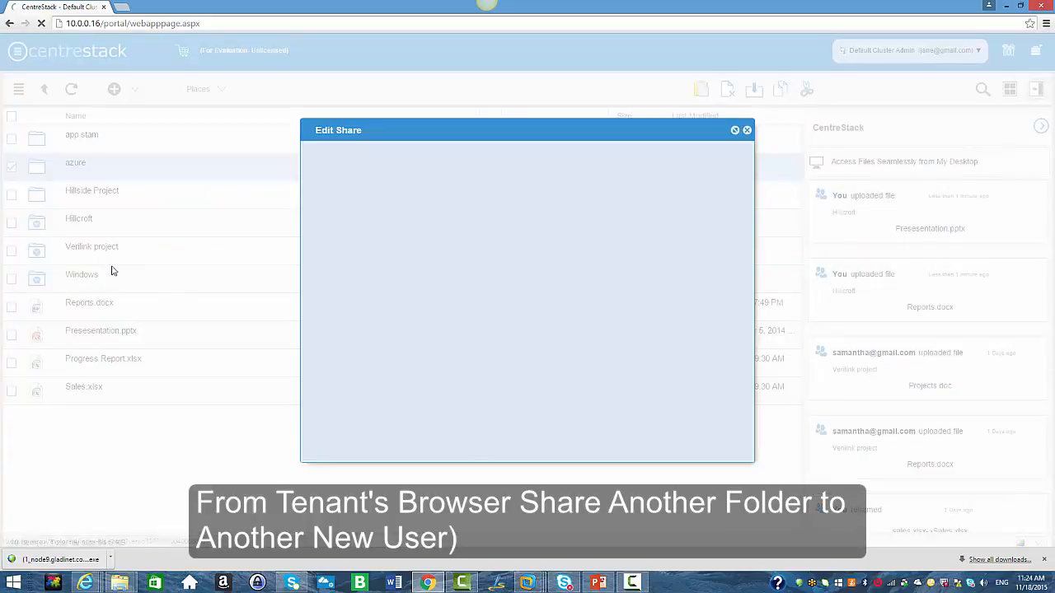
{"action": "left_click", "coordinate": [721, 169]}
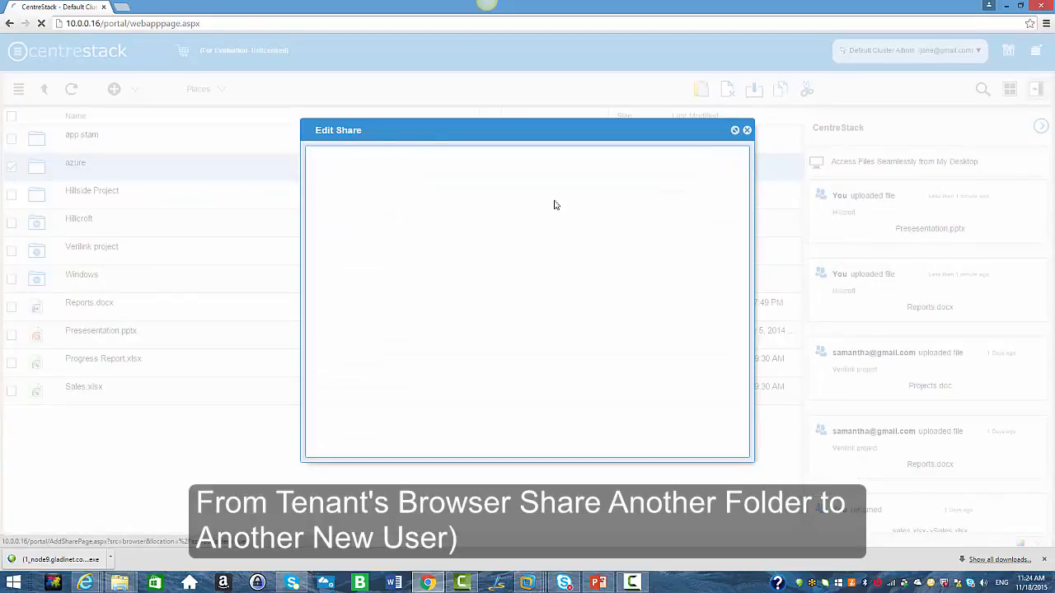
{"action": "left_click", "coordinate": [458, 213]}
{"action": "type", "text": "s"}
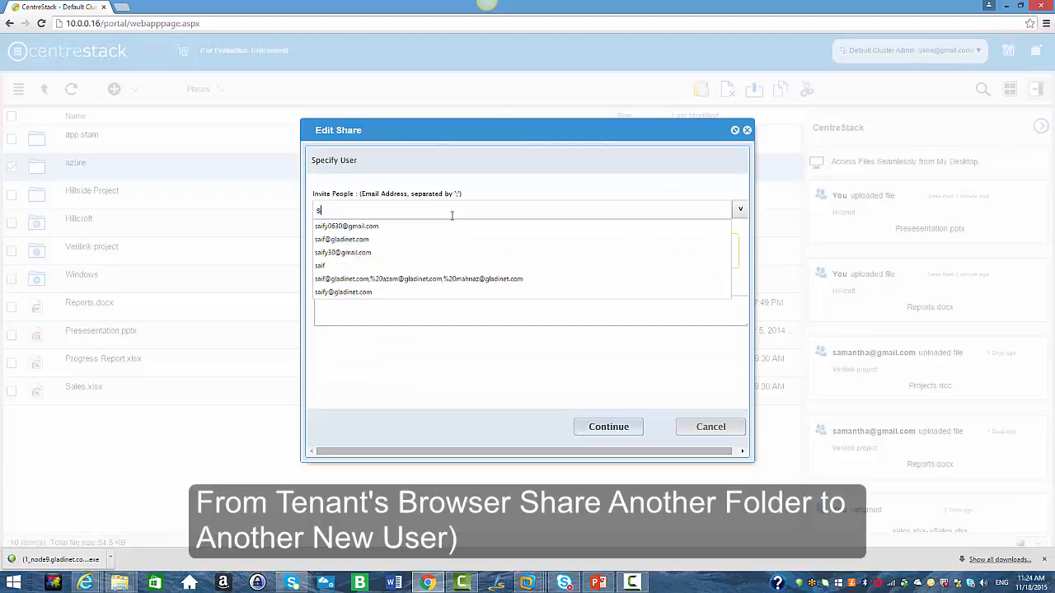
{"action": "type", "text": "aif"}
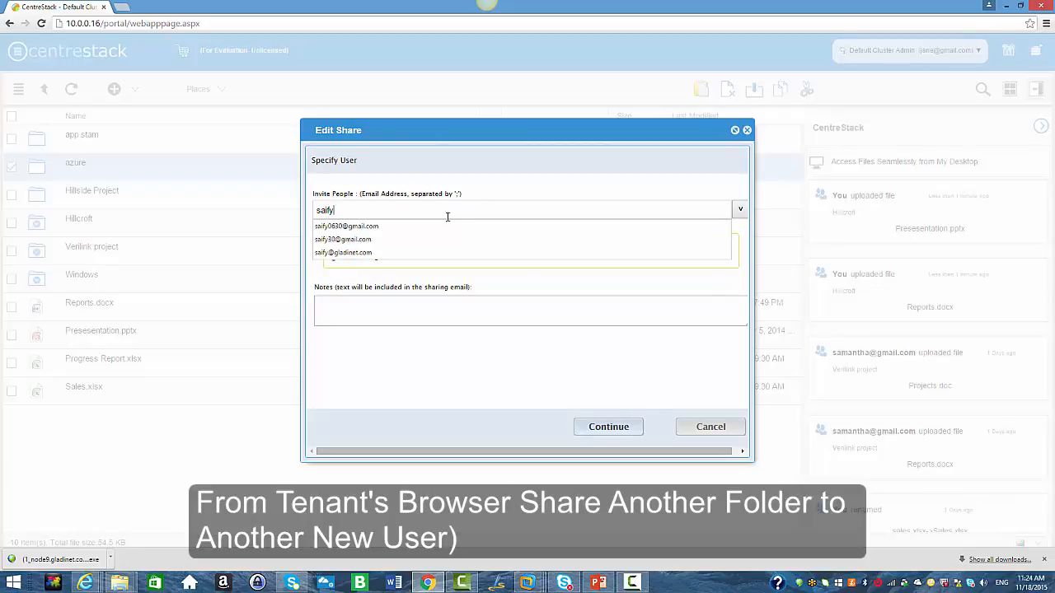
{"action": "type", "text": "y"}
{"action": "left_click", "coordinate": [377, 227]}
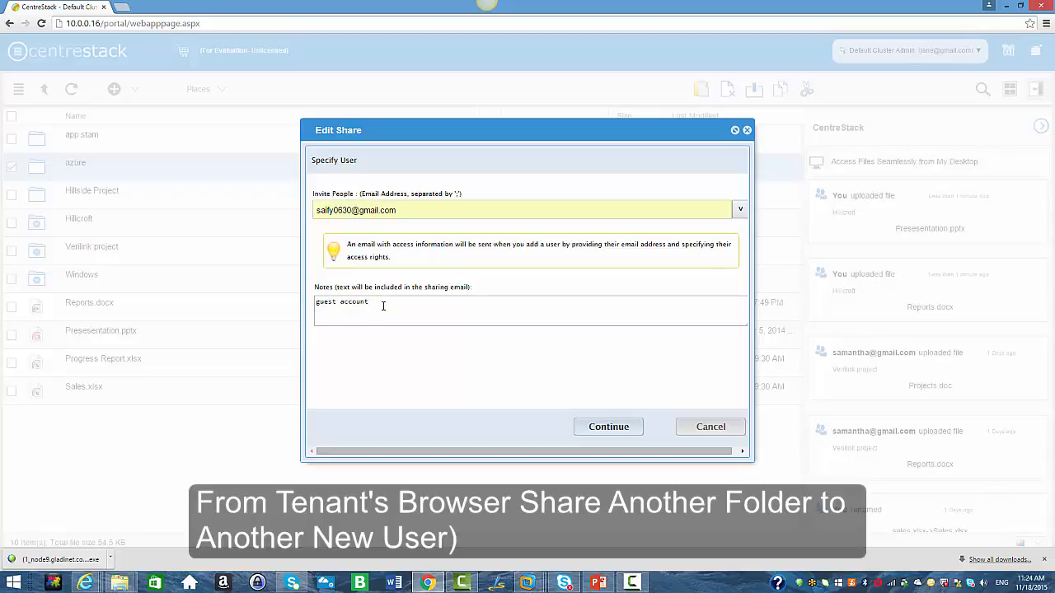
{"action": "left_click", "coordinate": [595, 428]}
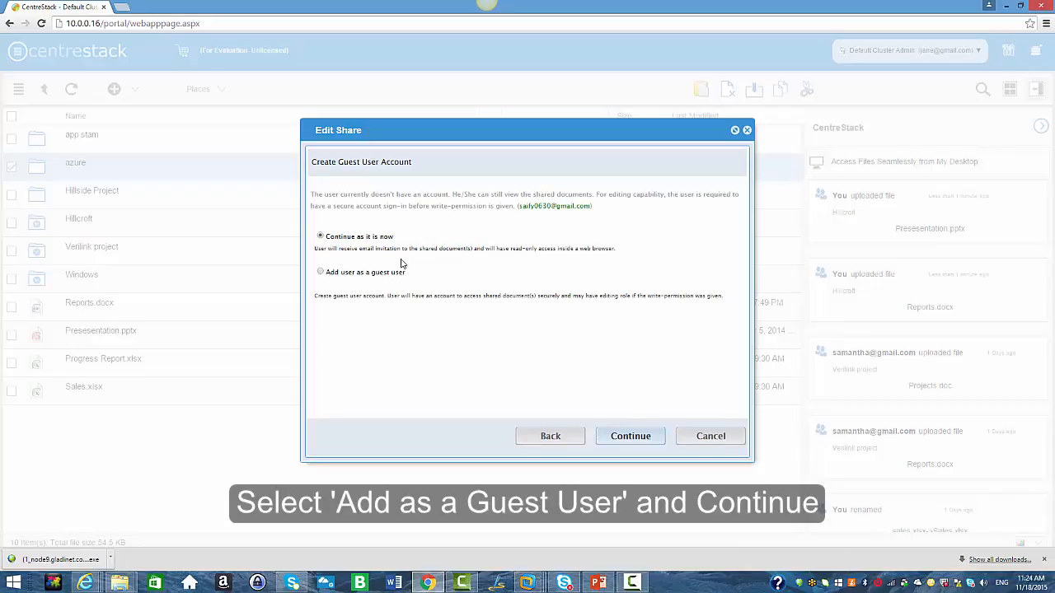
Add the recipient as a guest user, turning off system-generated passwords and entering a password for the account.
{"action": "left_click", "coordinate": [321, 273]}
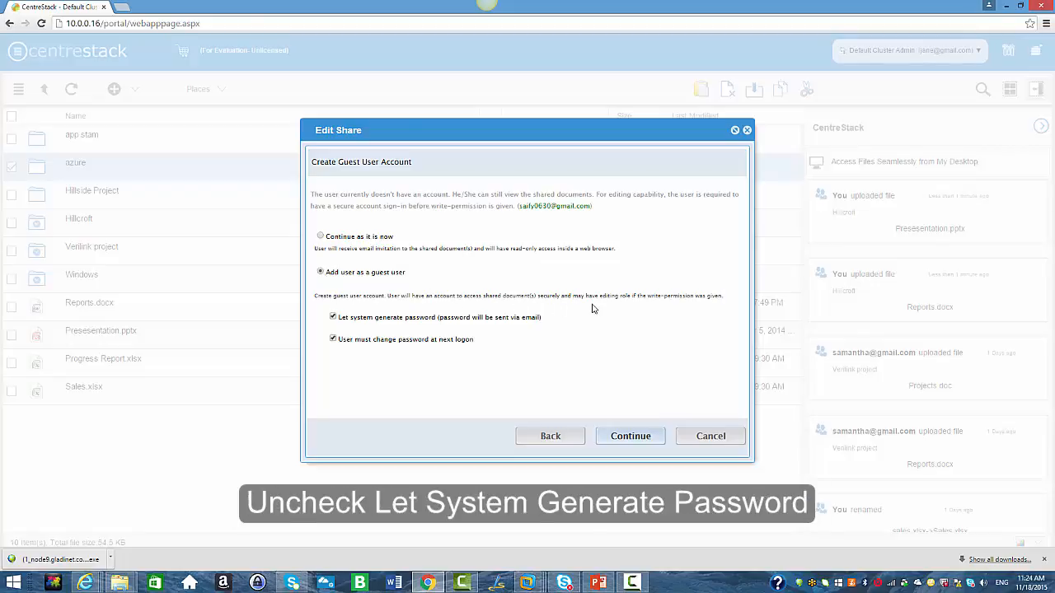
{"action": "left_click", "coordinate": [333, 318]}
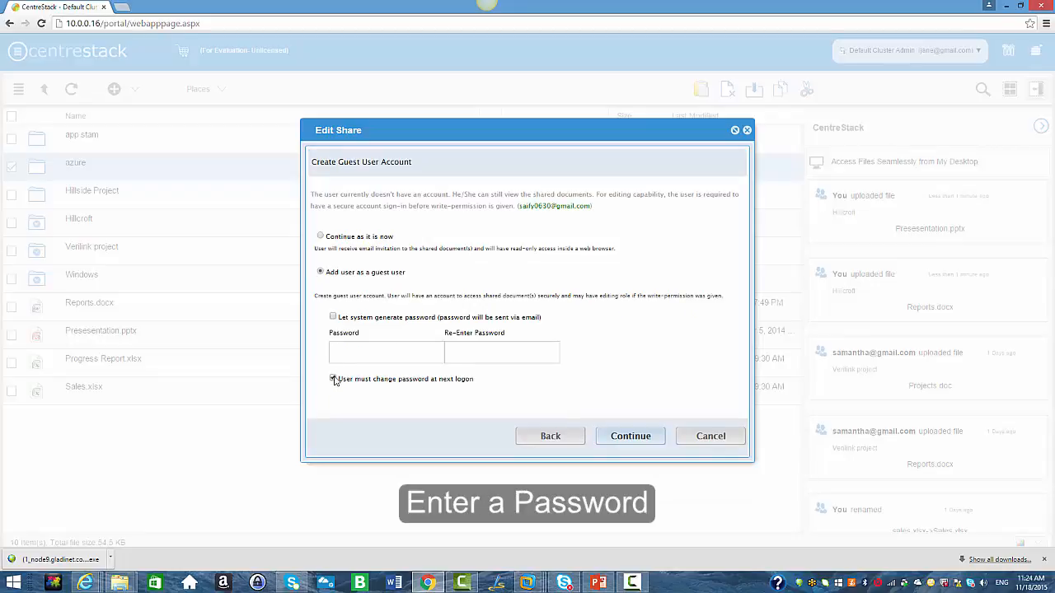
{"action": "left_click", "coordinate": [355, 354]}
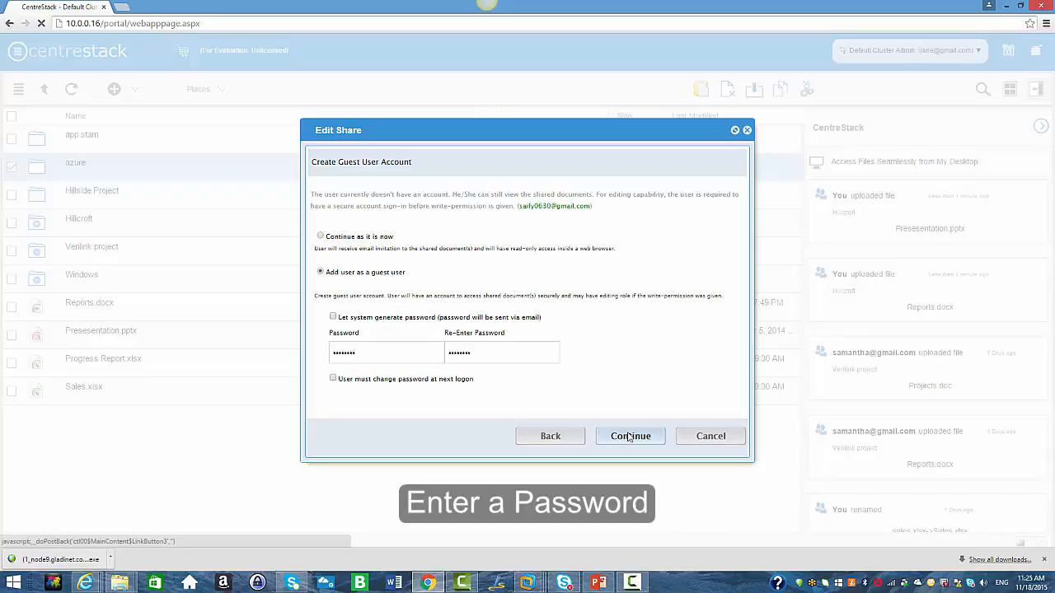
{"action": "left_click", "coordinate": [628, 437]}
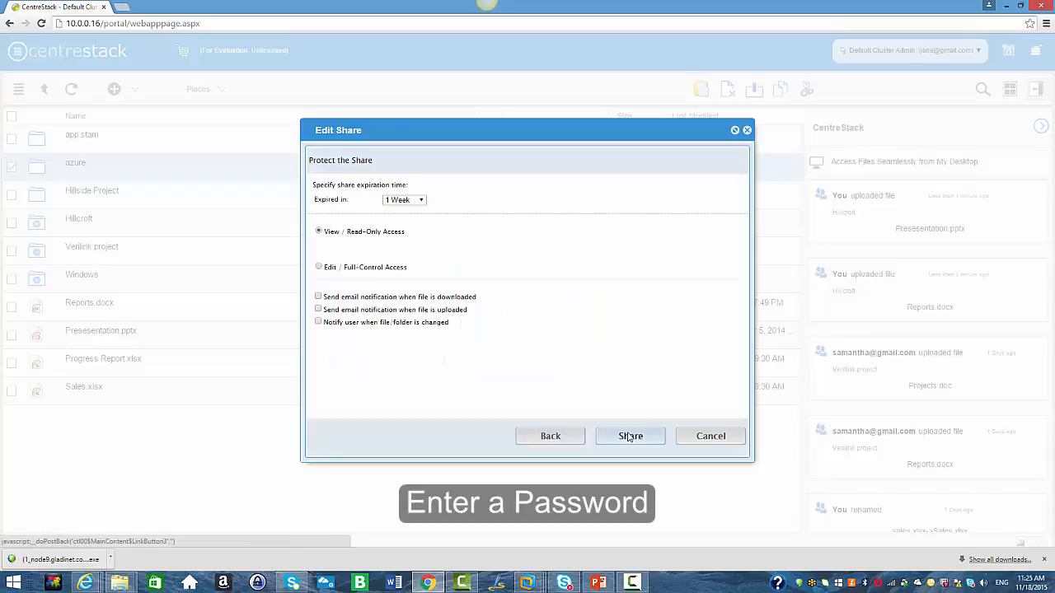
Grant Edit / Full-Control Access, enable notifying the user when files or folders change, and share the folder.
{"action": "left_click", "coordinate": [320, 268]}
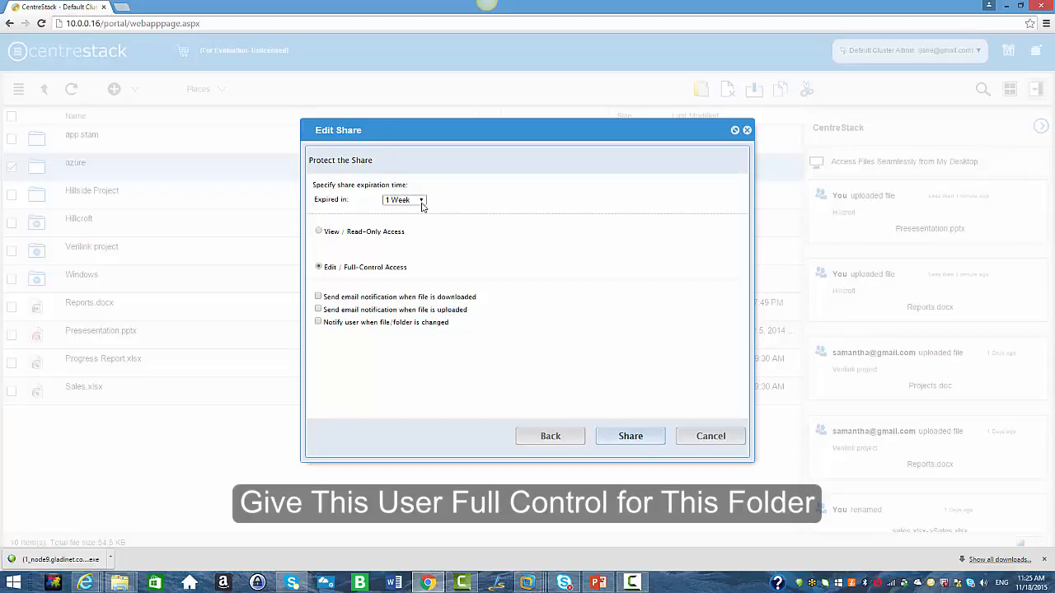
{"action": "left_click", "coordinate": [318, 322]}
{"action": "left_click", "coordinate": [622, 436]}
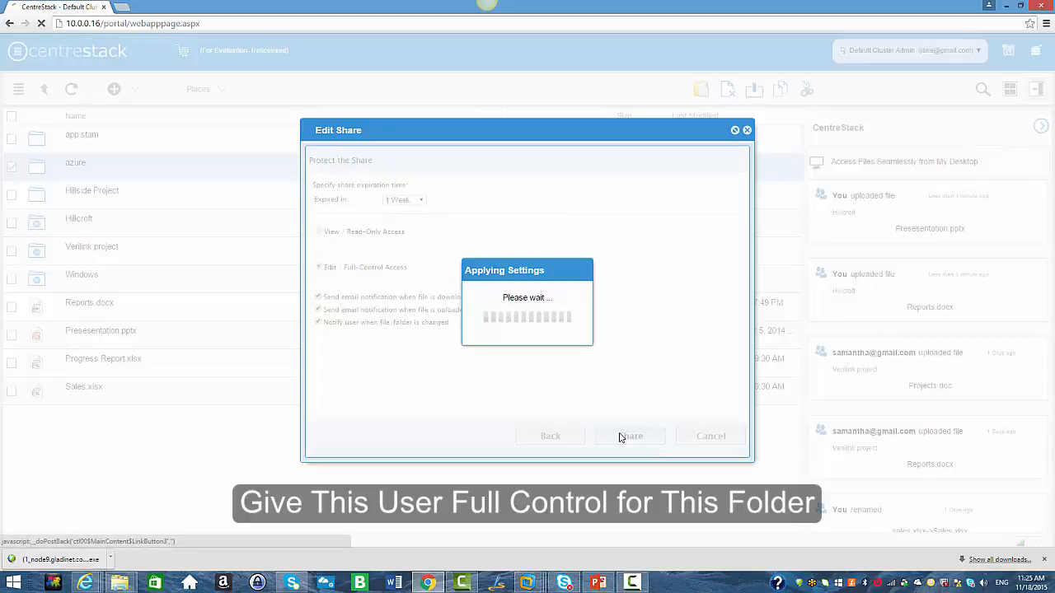
{"action": "mouse_move", "coordinate": [85, 582]}
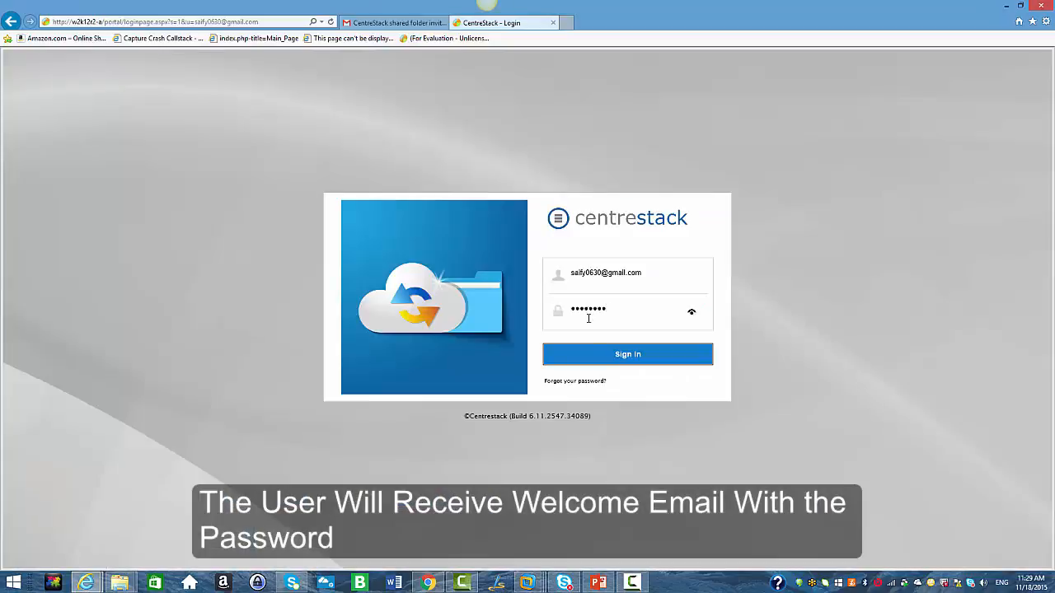
Sign in as the guest, open the shared azure folder, and view the actions available for the admin guide PDF.
{"action": "left_click", "coordinate": [605, 356]}
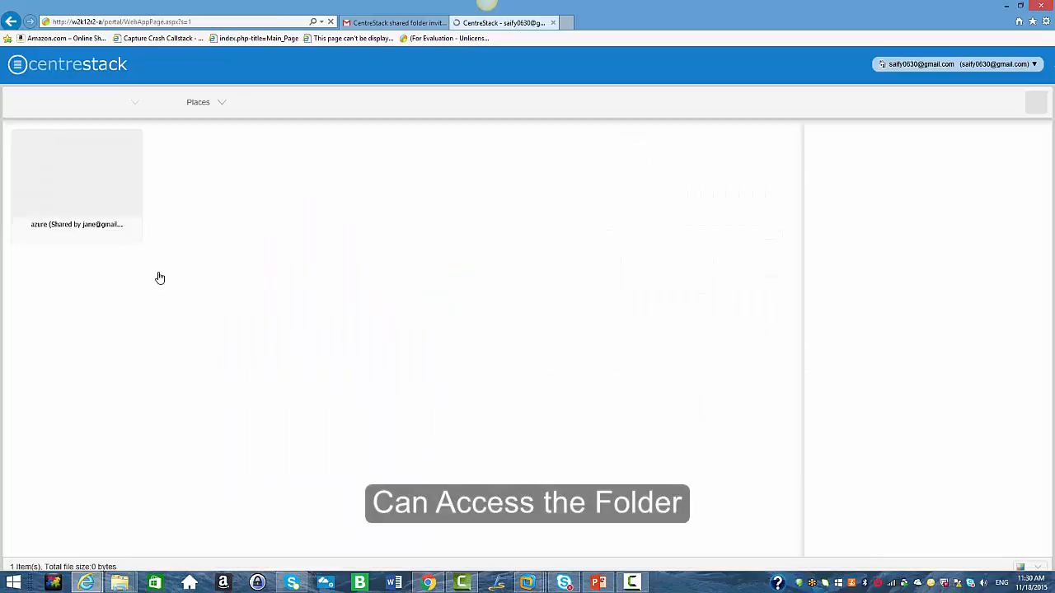
{"action": "double_click", "coordinate": [88, 223]}
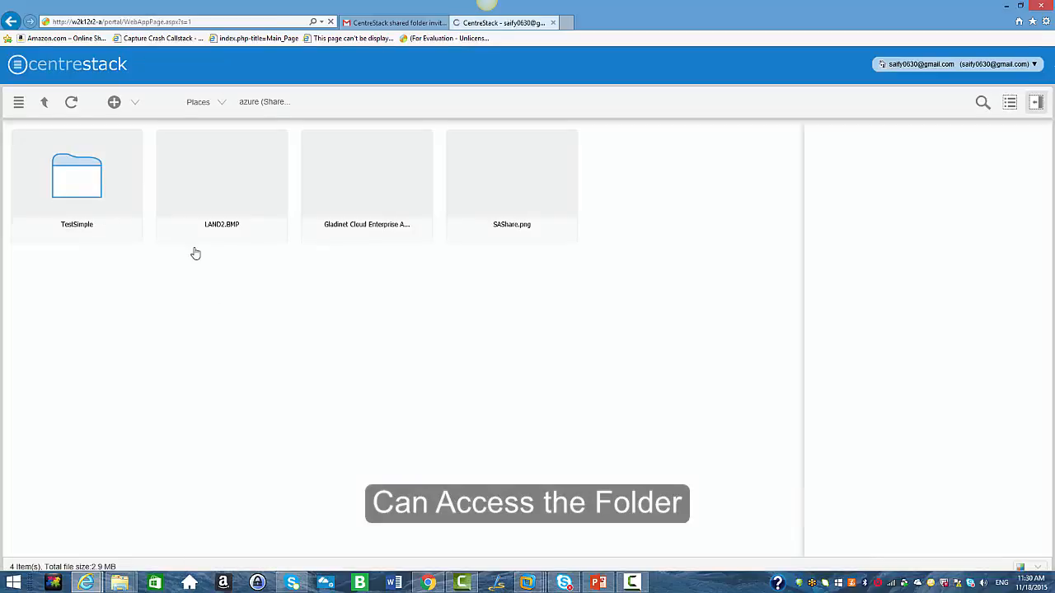
{"action": "right_click", "coordinate": [320, 231]}
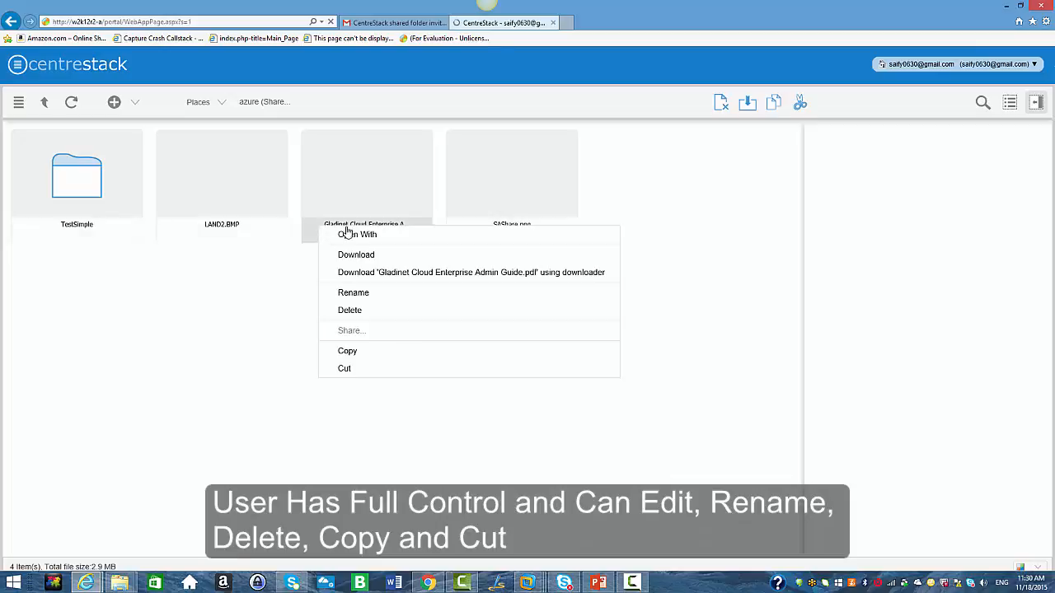
{"action": "mouse_move", "coordinate": [349, 233]}
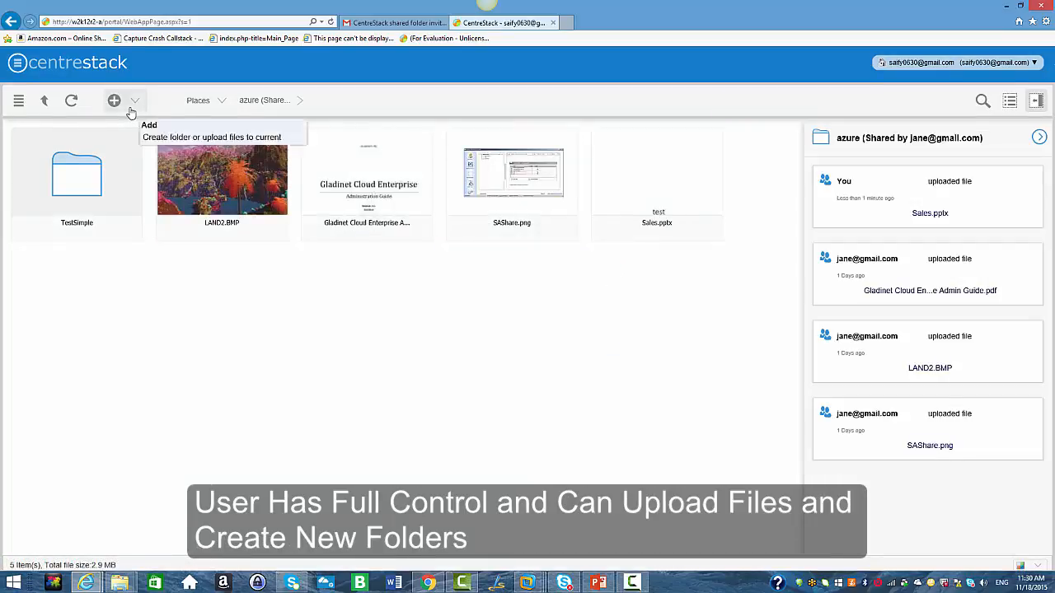
Create a new folder named test 123 inside the azure folder and return to the top level.
{"action": "left_click", "coordinate": [114, 99]}
{"action": "left_click", "coordinate": [147, 141]}
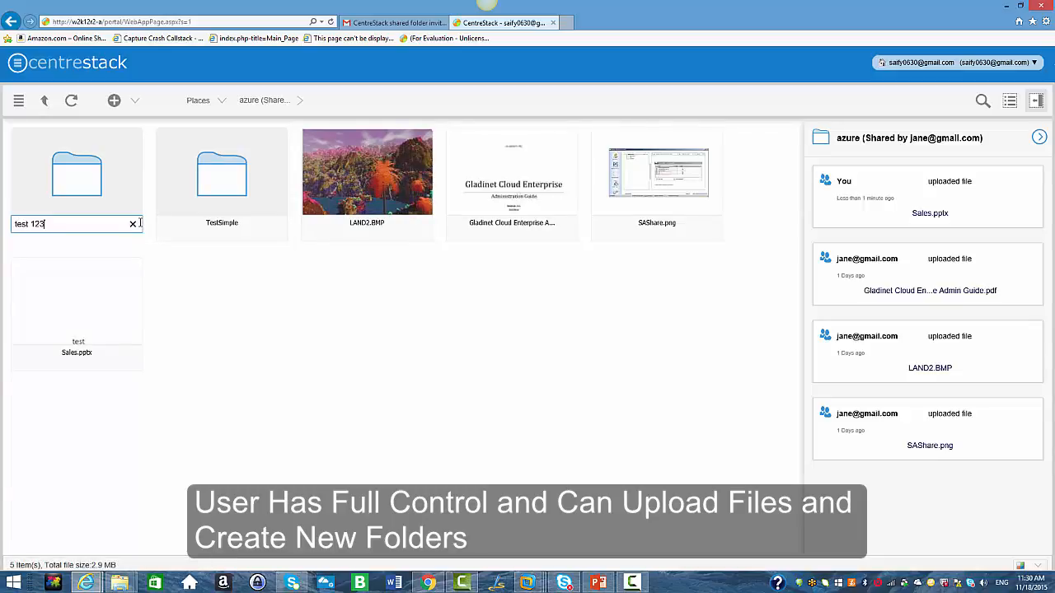
{"action": "left_click", "coordinate": [267, 306]}
{"action": "left_click", "coordinate": [44, 101]}
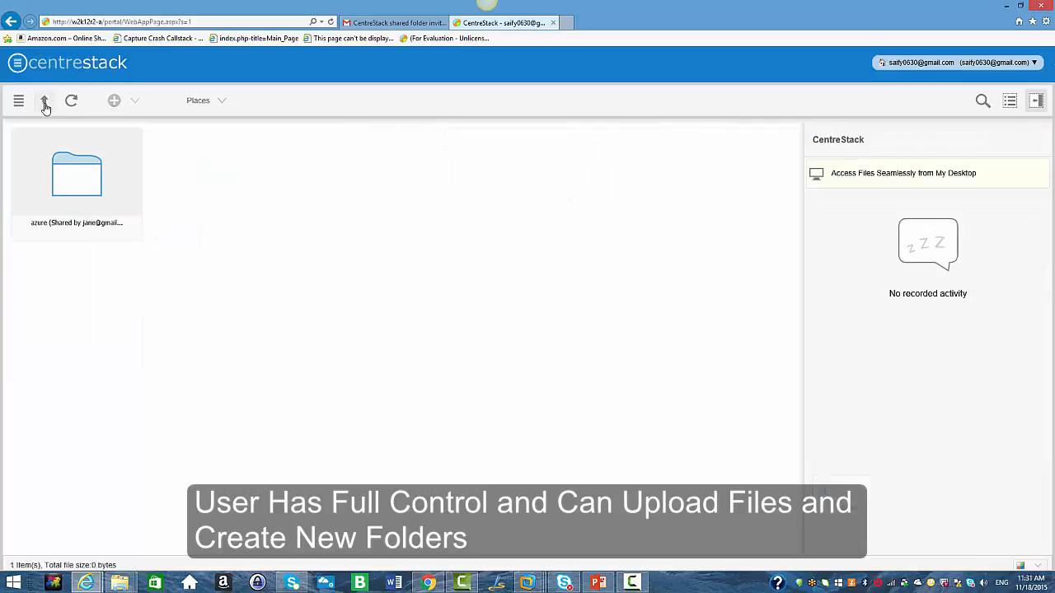
In the admin's browser, reset the second guest user's password from the Guest User Manager, including it in the e-mail, and open that e-mail.
{"action": "left_click", "coordinate": [427, 583]}
{"action": "left_click", "coordinate": [906, 50]}
{"action": "left_click", "coordinate": [894, 100]}
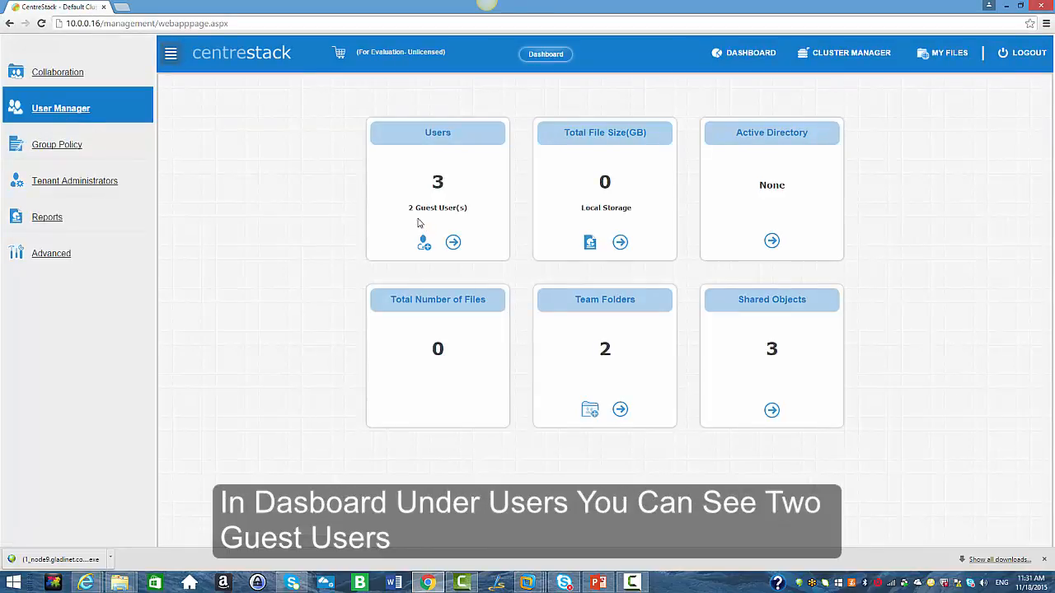
{"action": "left_click", "coordinate": [47, 113]}
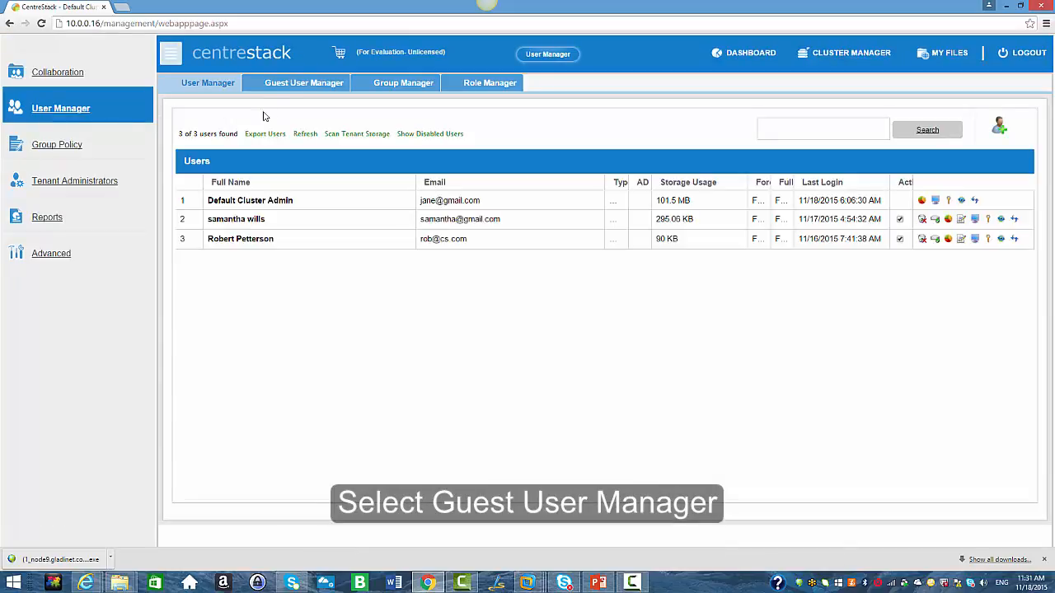
{"action": "left_click", "coordinate": [283, 87]}
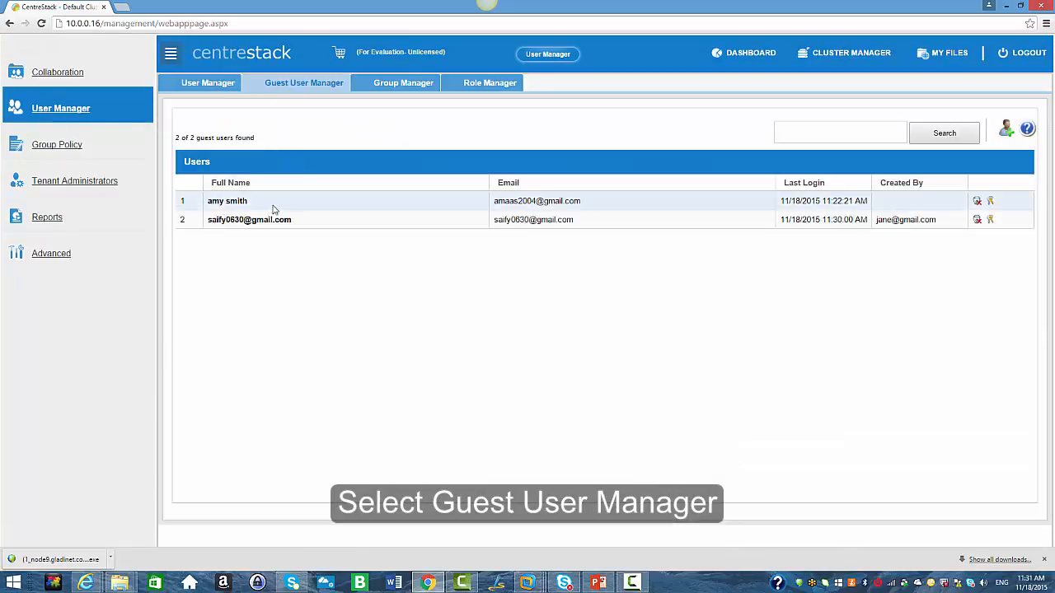
{"action": "left_click", "coordinate": [989, 220]}
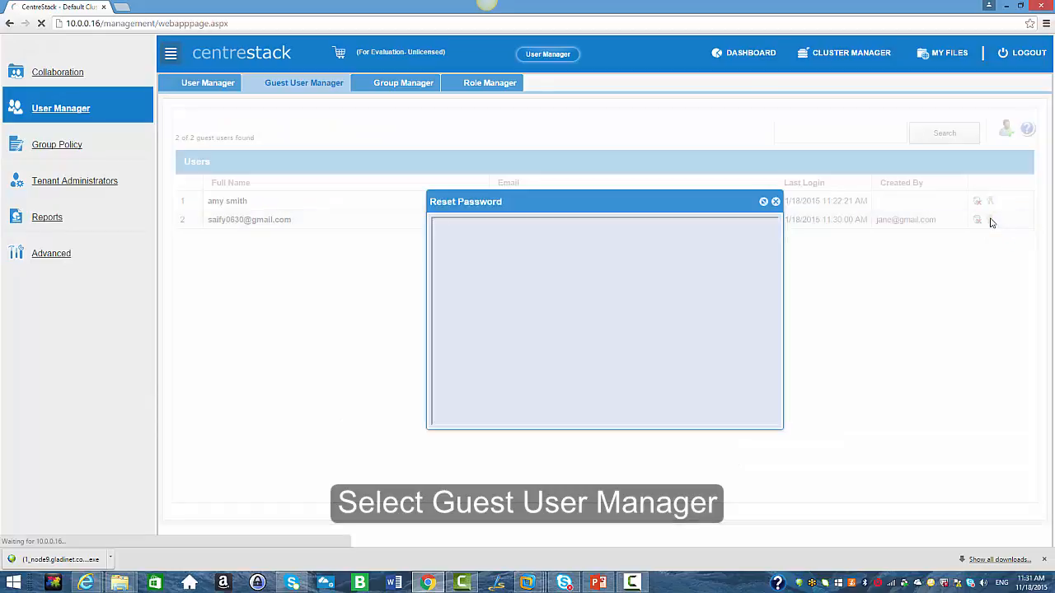
{"action": "type", "text": "•••••••••••"}
{"action": "left_click", "coordinate": [548, 298]}
{"action": "type", "text": "••••••"}
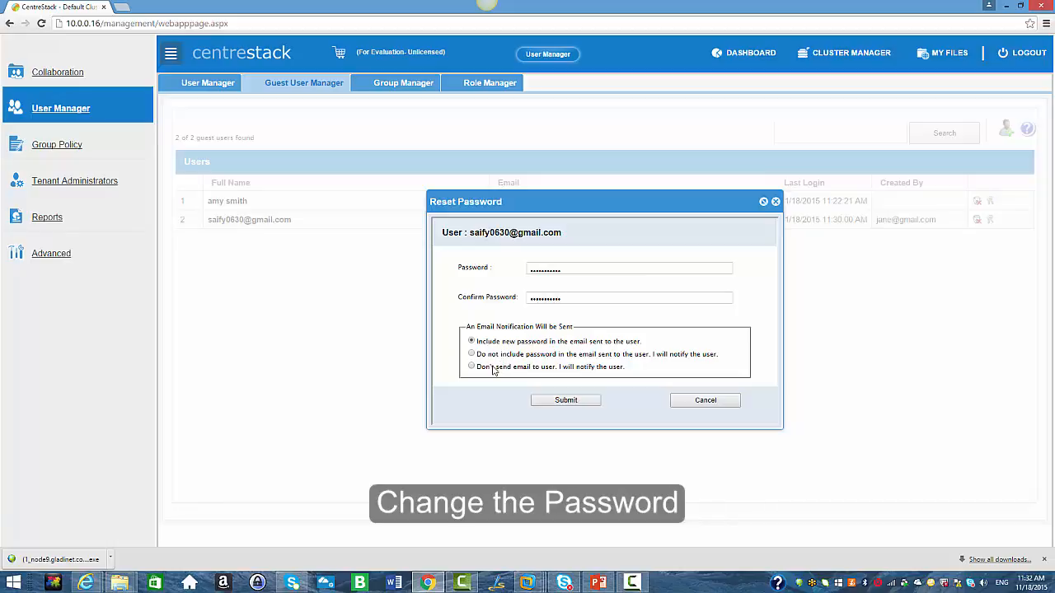
{"action": "left_click", "coordinate": [557, 400]}
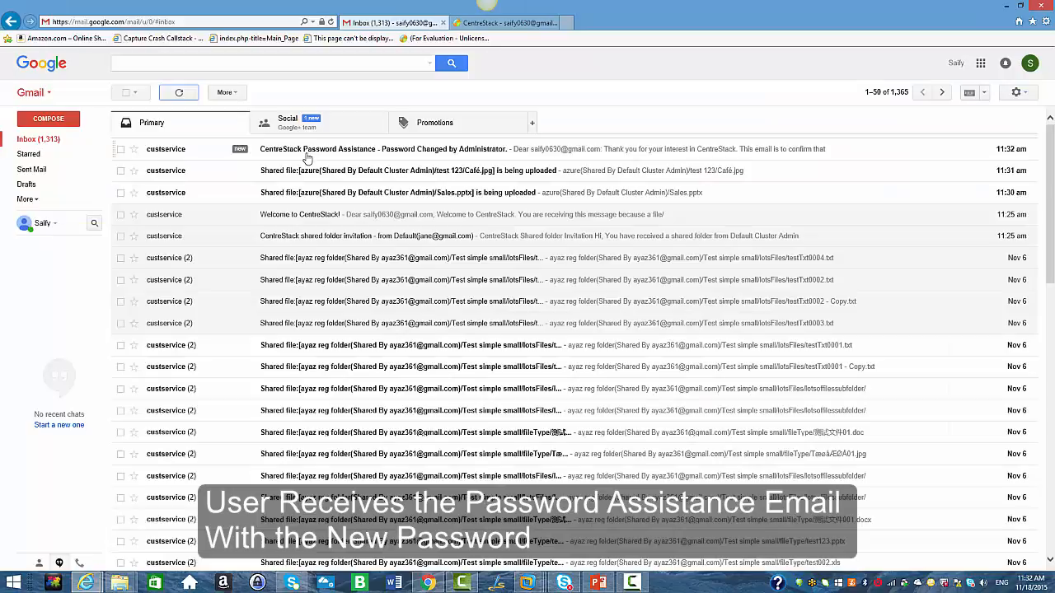
{"action": "left_click", "coordinate": [336, 153]}
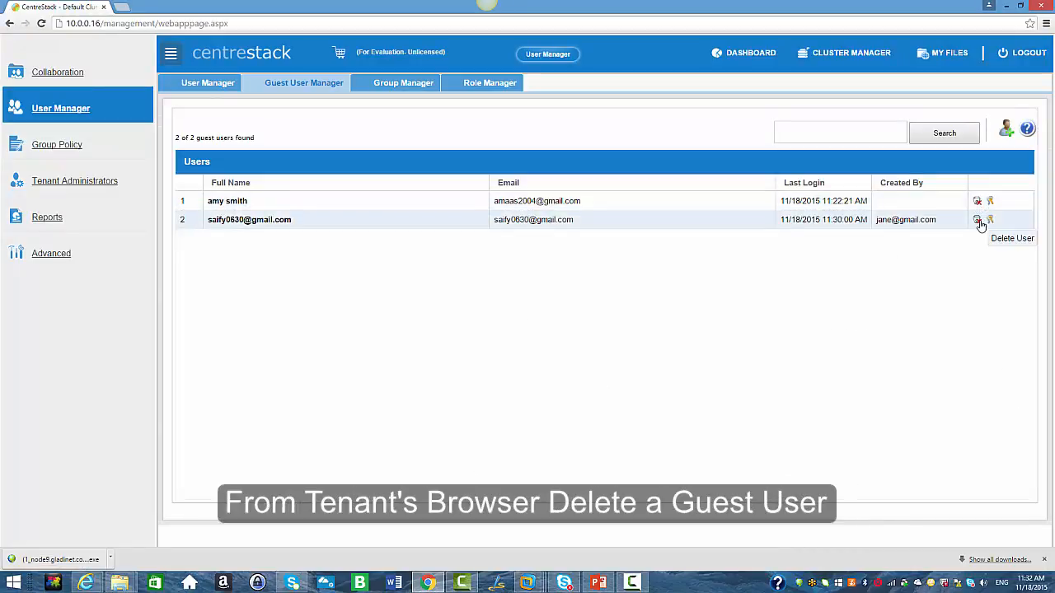
Delete the second guest user from the Guest User Manager, confirming the deletion.
{"action": "left_click", "coordinate": [977, 221]}
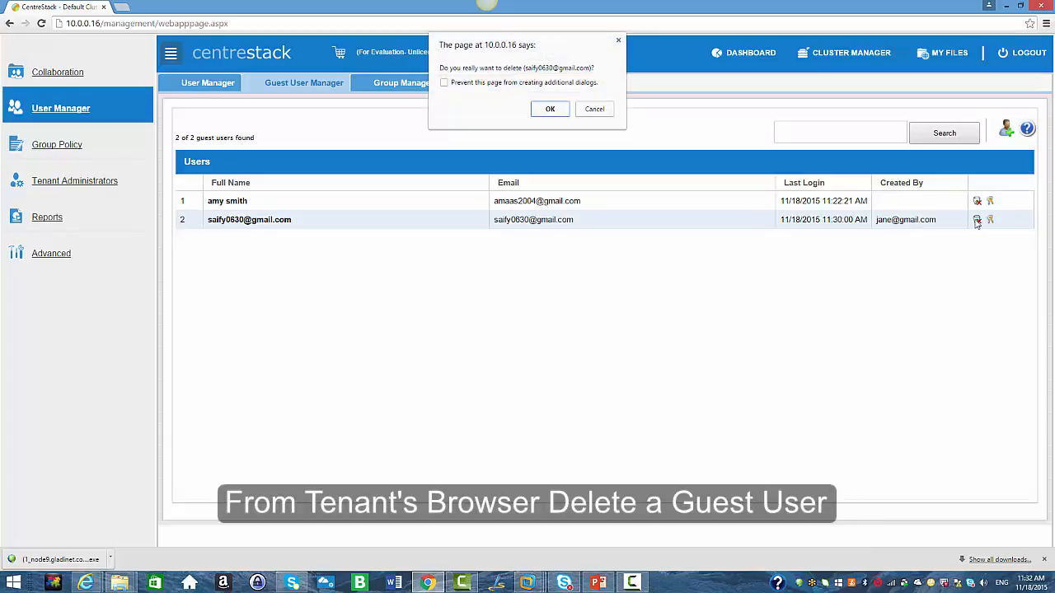
{"action": "left_click", "coordinate": [557, 110]}
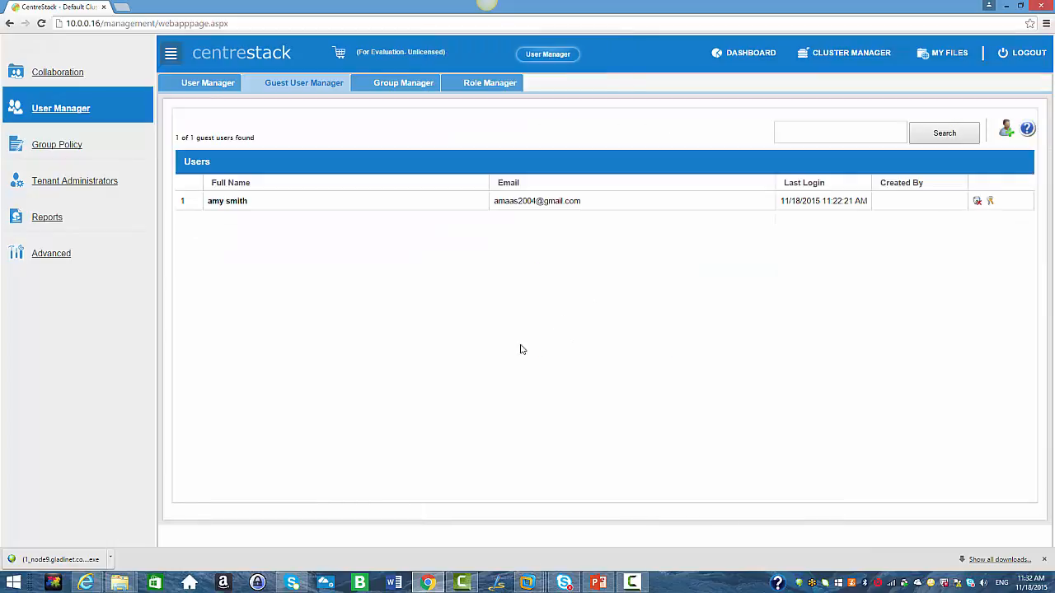